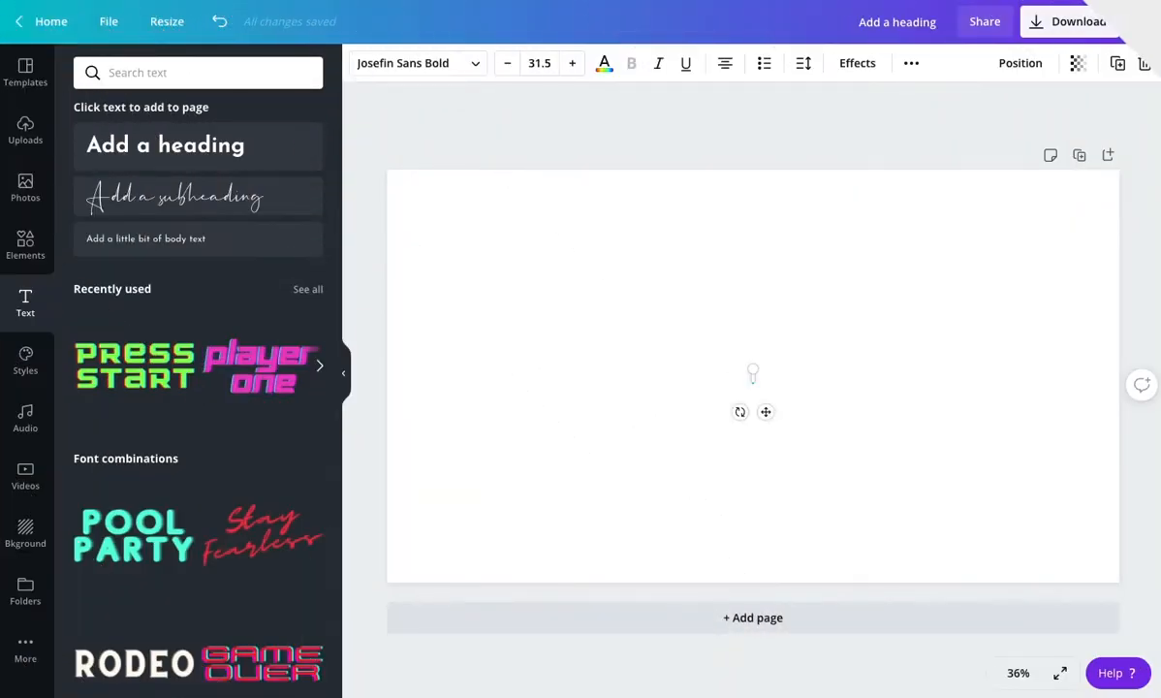
# Enter "Strategic Video Marketing" as the heading, move it above the page centre, and place a duplicate just beneath it
pyautogui.write('Strategic Video Marketing')
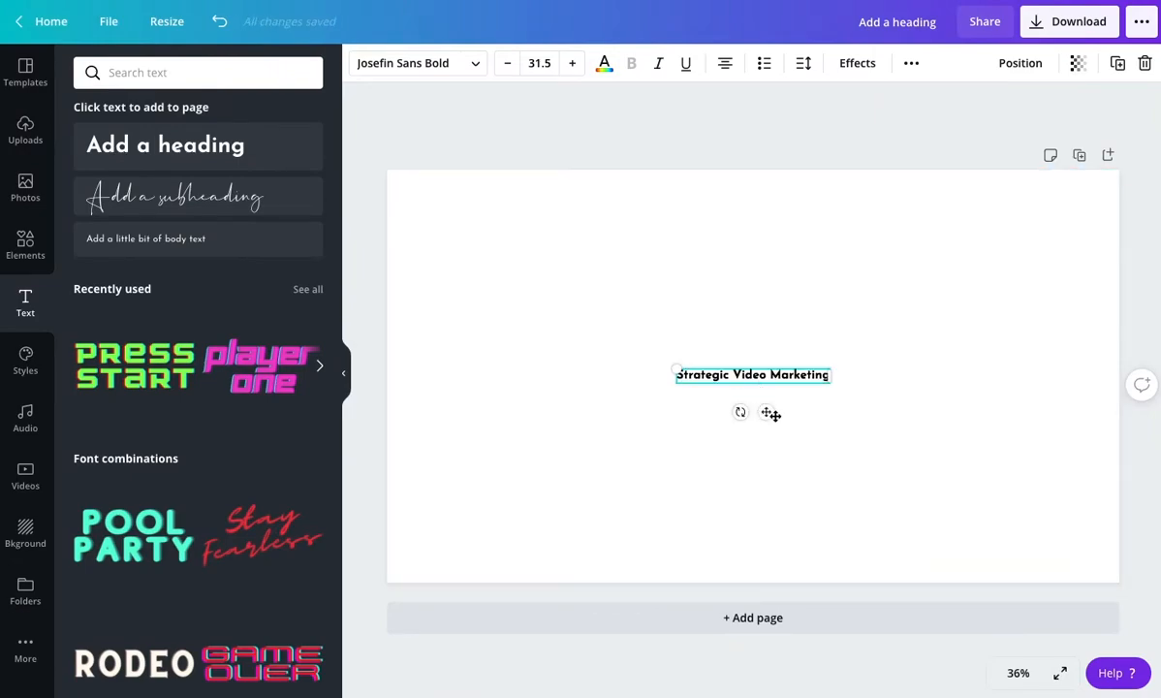
pyautogui.moveTo(767, 404)
pyautogui.mouseDown()
pyautogui.moveTo(792, 384)
pyautogui.moveTo(834, 438)
pyautogui.moveTo(839, 396)
pyautogui.moveTo(757, 407)
pyautogui.moveTo(782, 414)
pyautogui.mouseUp()
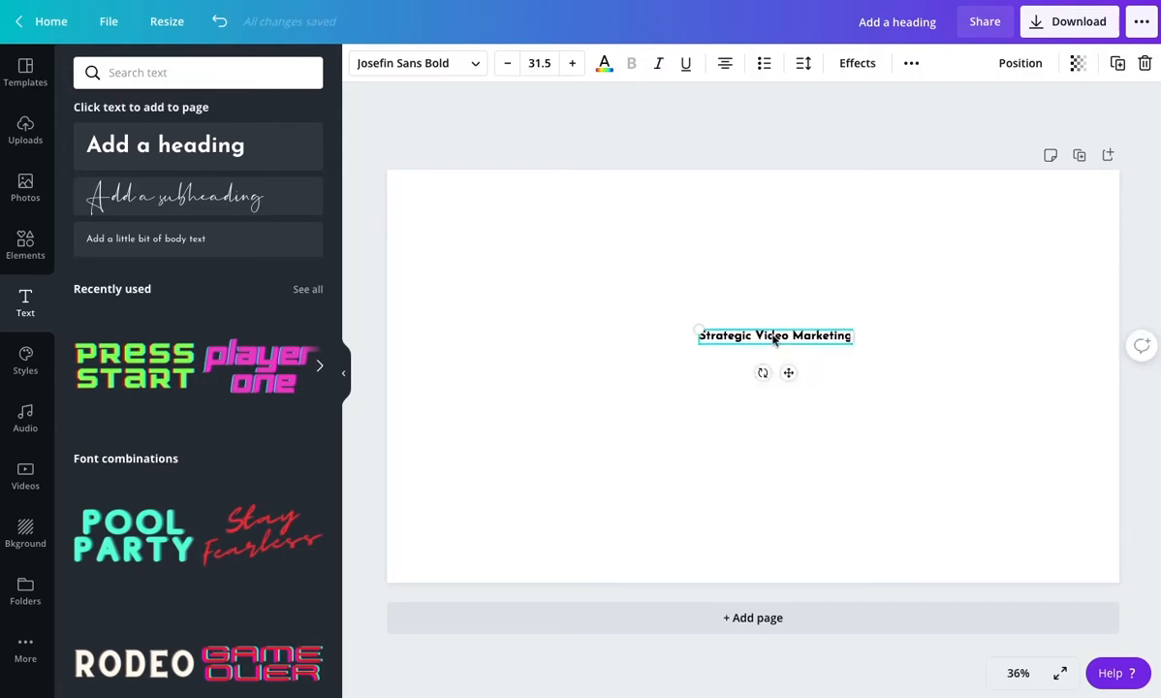
pyautogui.press('super+d')
pyautogui.moveTo(785, 341); pyautogui.dragTo(815, 347)
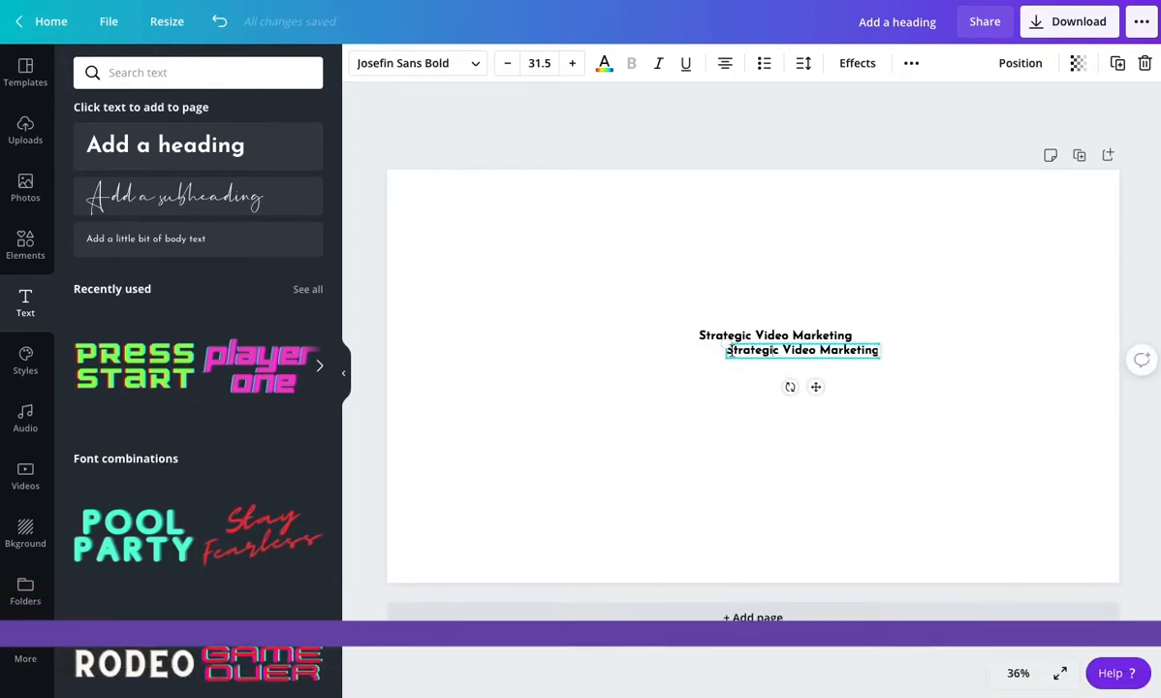
# Replace the duplicated heading's text with "Plan it - Make it - Share it"
pyautogui.click(860, 349)
pyautogui.hotkey('ctrl', 'a')
pyautogui.press('BackSpace')
pyautogui.write('Okab')
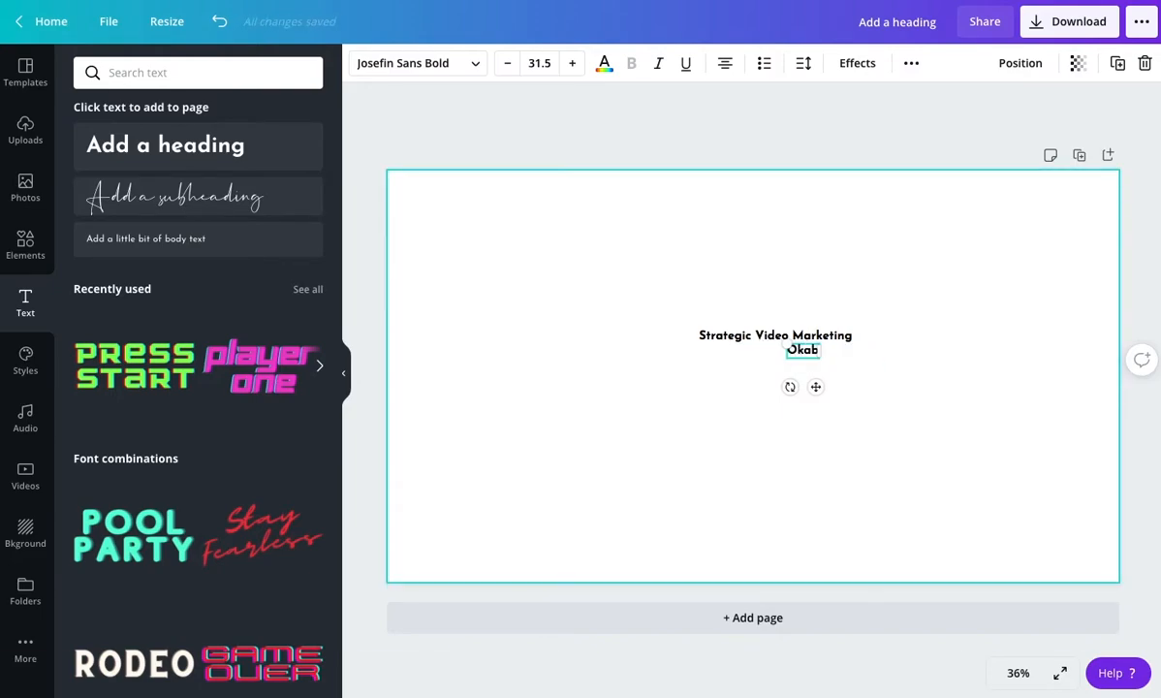
pyautogui.press('BackSpace')
pyautogui.press('BackSpace')
pyautogui.press('BackSpace')
pyautogui.press('BackSpace')
pyautogui.write('Plan it - Make it - Share it')
pyautogui.click(718, 388)
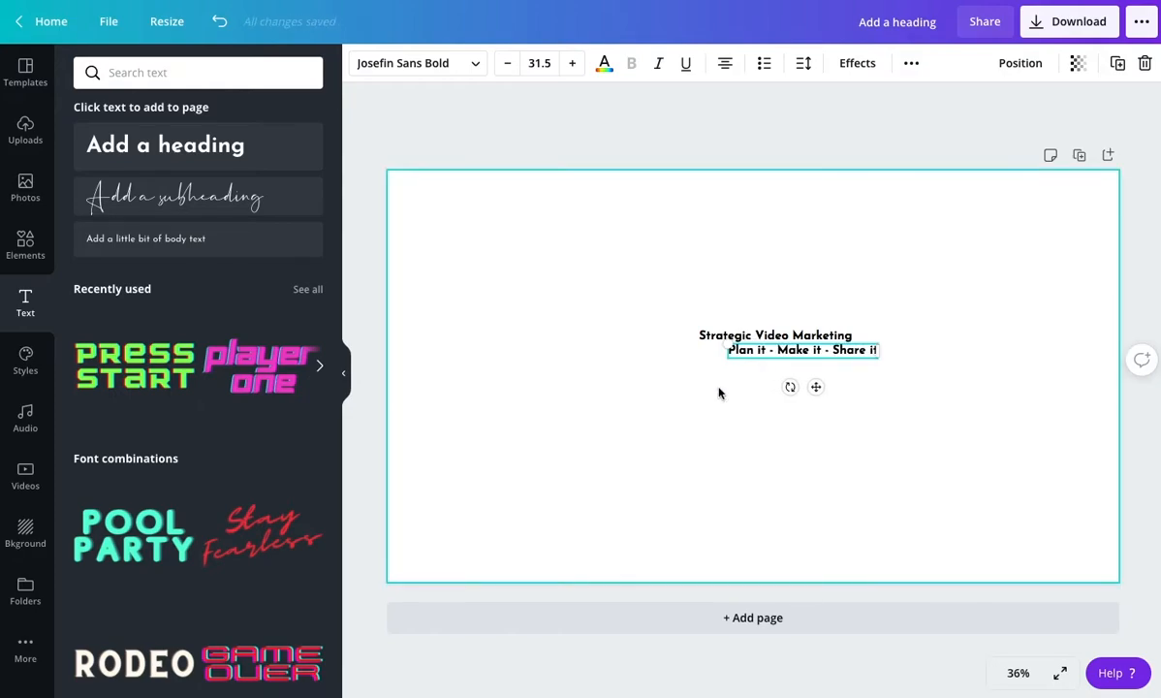
# Add a third text line reading "to grow your authority, audience and abundance" beneath the tagline
pyautogui.moveTo(785, 353); pyautogui.dragTo(803, 386)
pyautogui.doubleClick(682, 387)
pyautogui.press('BackSpace')
pyautogui.write('ro grwo your authority, audience and')
pyautogui.write(' abundance')
pyautogui.moveTo(772, 425); pyautogui.dragTo(776, 420)
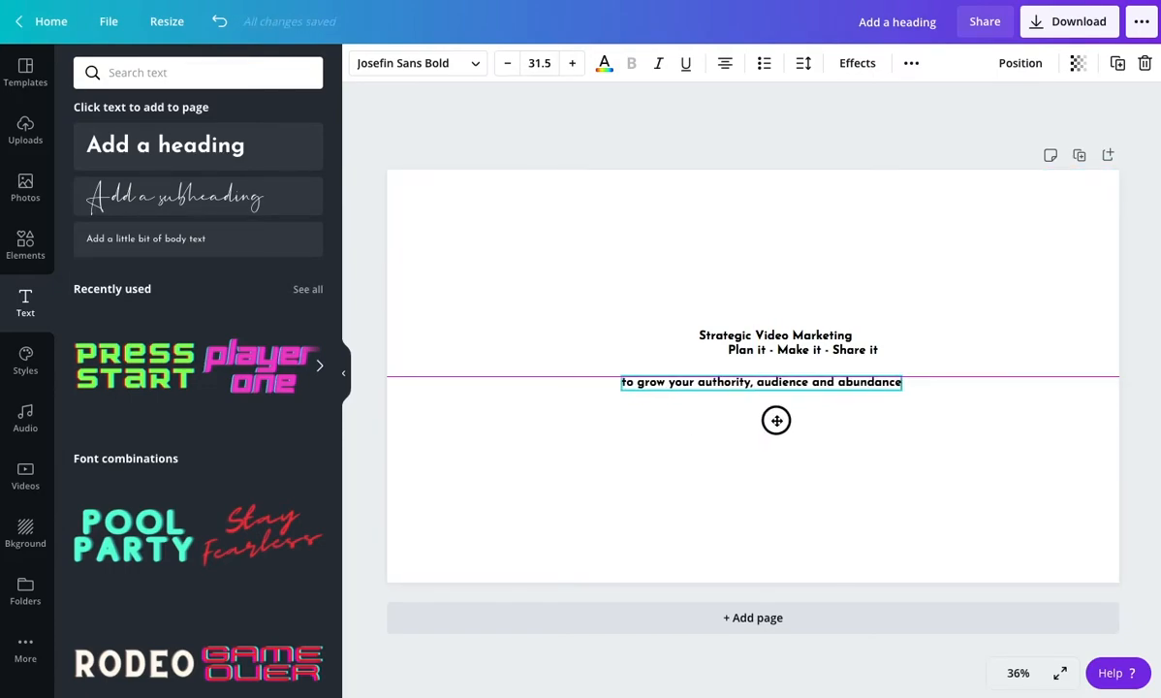
pyautogui.click(625, 334)
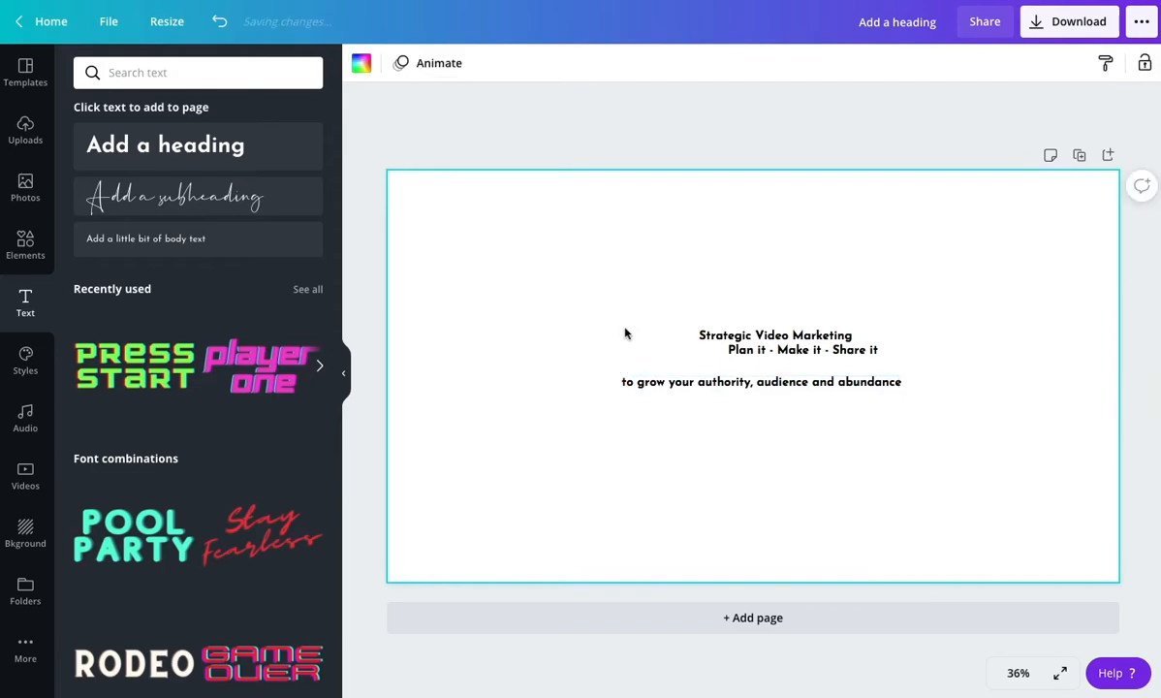
# Set the "Strategic Video Marketing" heading in the Dantina font and the red-orange brand color
pyautogui.click(720, 336)
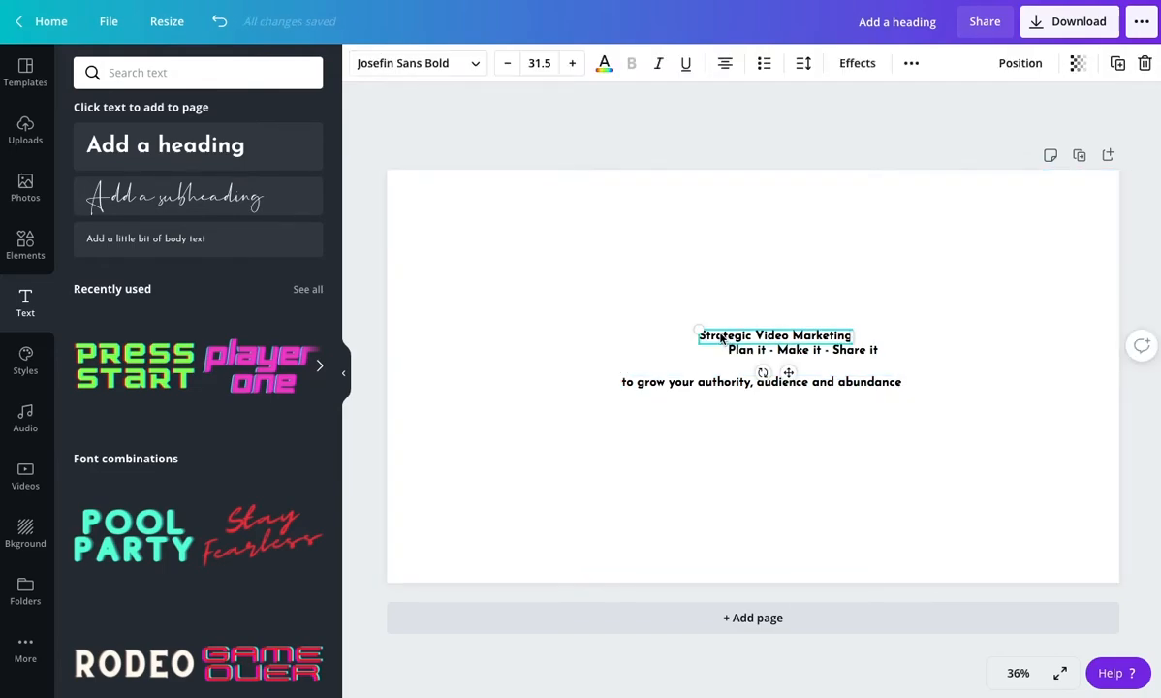
pyautogui.click(417, 69)
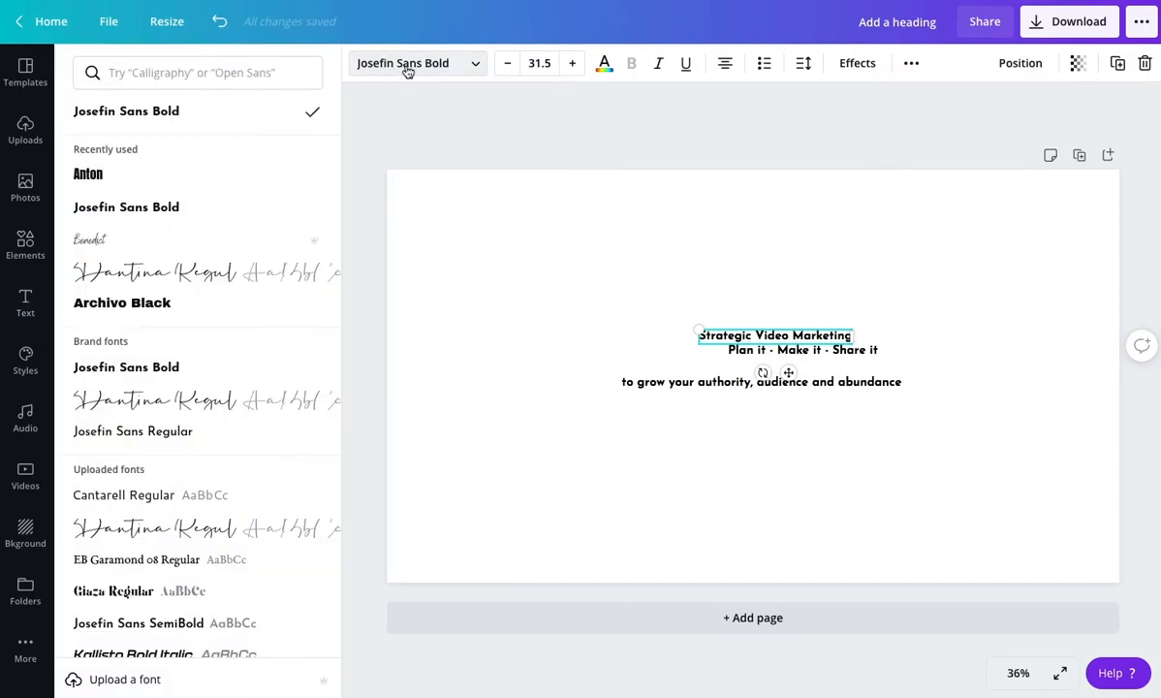
pyautogui.click(113, 273)
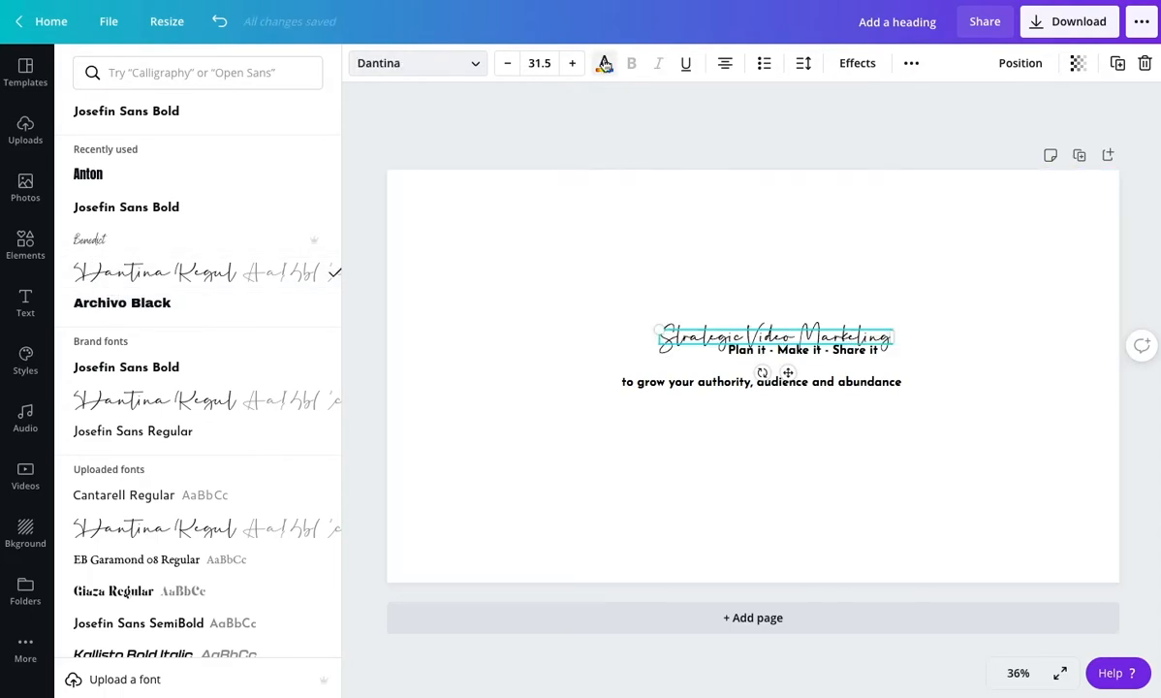
pyautogui.click(604, 63)
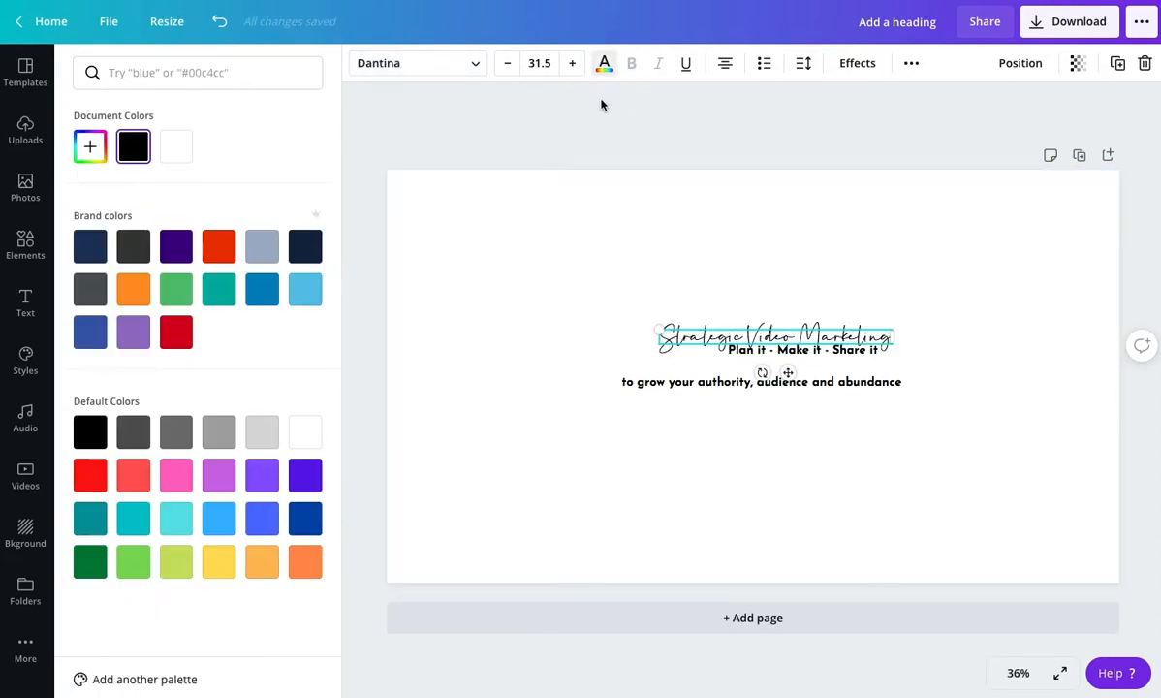
pyautogui.click(218, 246)
# Shift the third text line slightly right and lower the heading and tagline a little toward it
pyautogui.click(615, 380)
pyautogui.moveTo(621, 377); pyautogui.dragTo(654, 378)
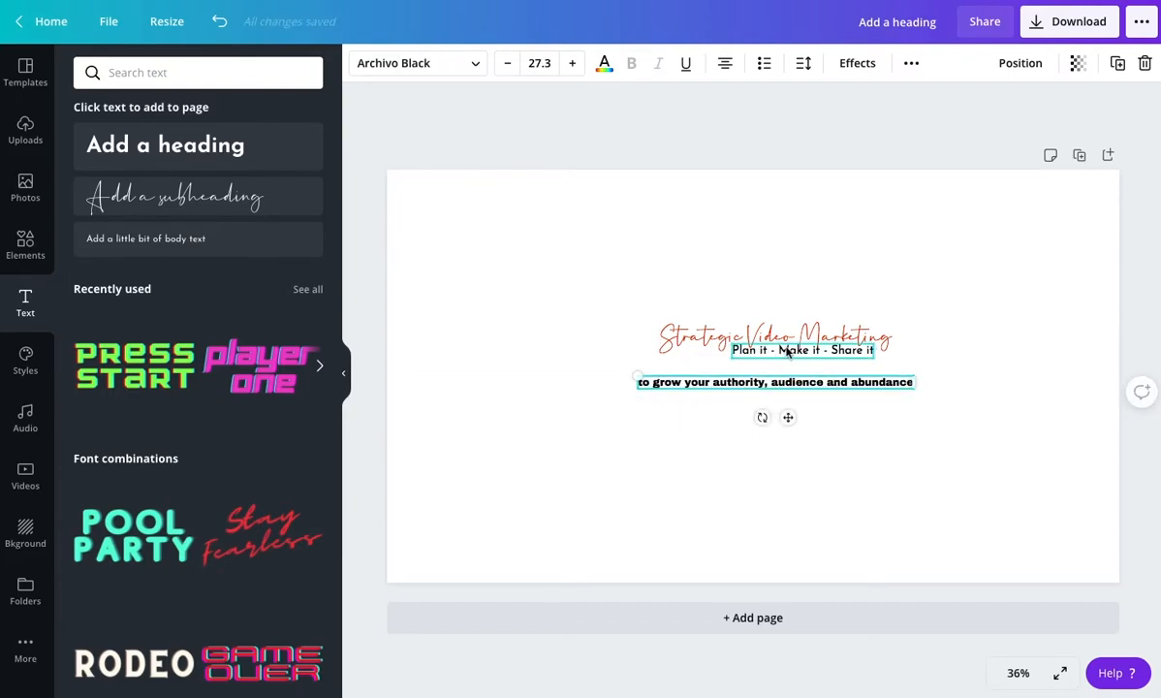
pyautogui.moveTo(780, 304); pyautogui.dragTo(791, 343)
pyautogui.click(780, 293)
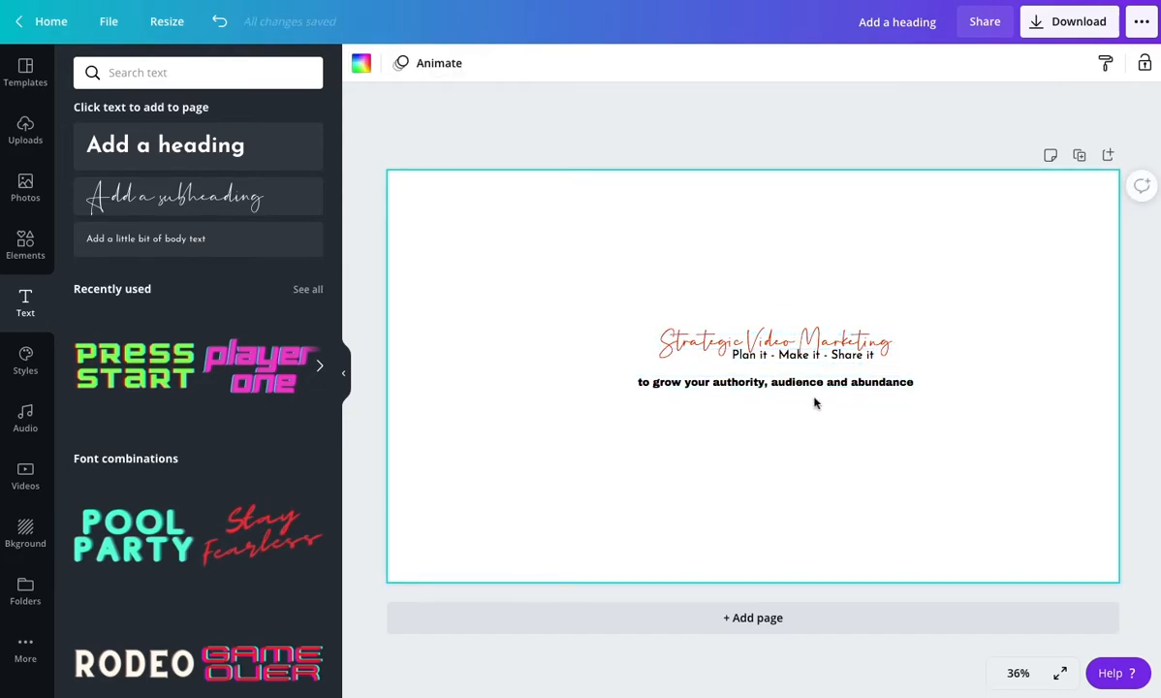
pyautogui.click(811, 380)
pyautogui.click(503, 293)
# Paste the portrait photo of the woman in the dark blue shirt onto the page
pyautogui.click(26, 302)
pyautogui.moveTo(441, 601); pyautogui.dragTo(493, 383)
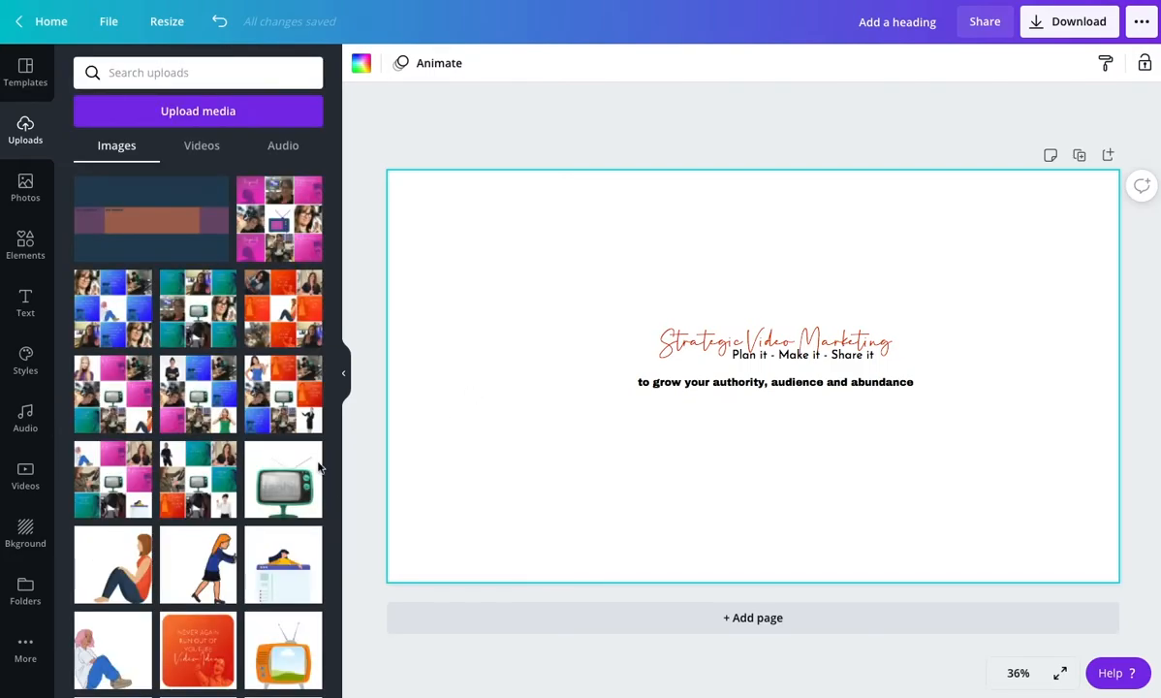
pyautogui.moveTo(468, 565); pyautogui.dragTo(511, 520)
pyautogui.moveTo(740, 479); pyautogui.dragTo(628, 473)
pyautogui.moveTo(912, 221); pyautogui.dragTo(731, 320)
pyautogui.click(606, 431)
pyautogui.press('super+v')
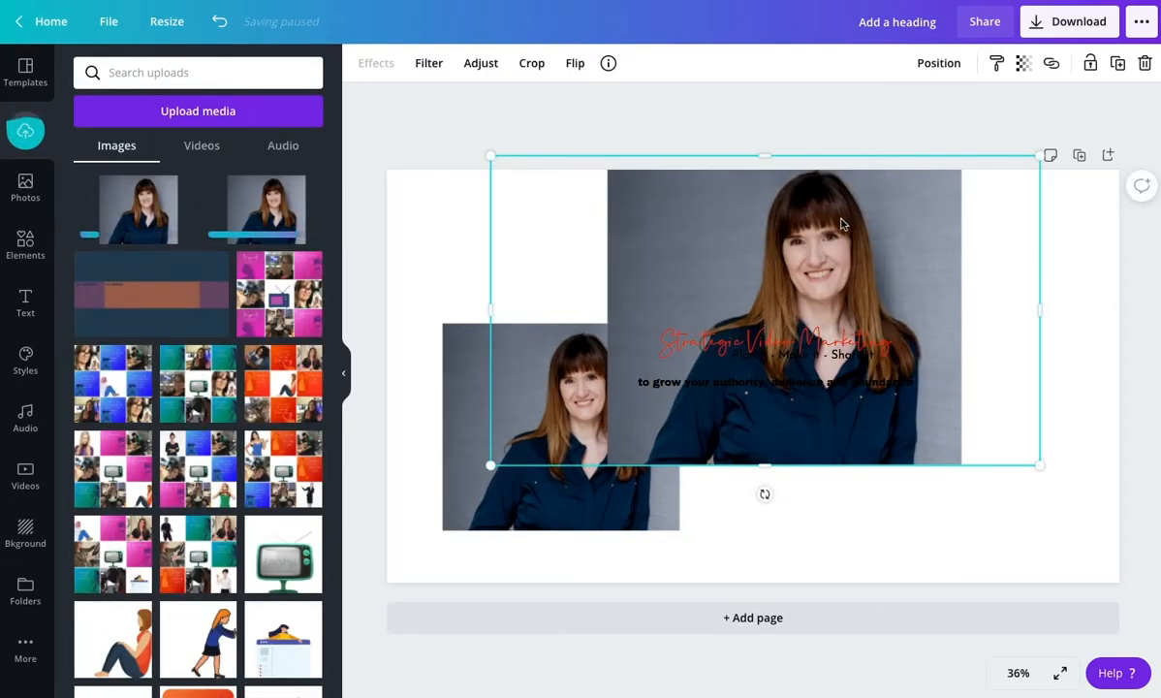
# Delete the larger portrait copy, then shrink the remaining photo and place it left of the text
pyautogui.press('Delete')
pyautogui.moveTo(550, 380); pyautogui.dragTo(560, 320)
pyautogui.moveTo(373, 267); pyautogui.dragTo(472, 319)
pyautogui.moveTo(549, 388); pyautogui.dragTo(515, 372)
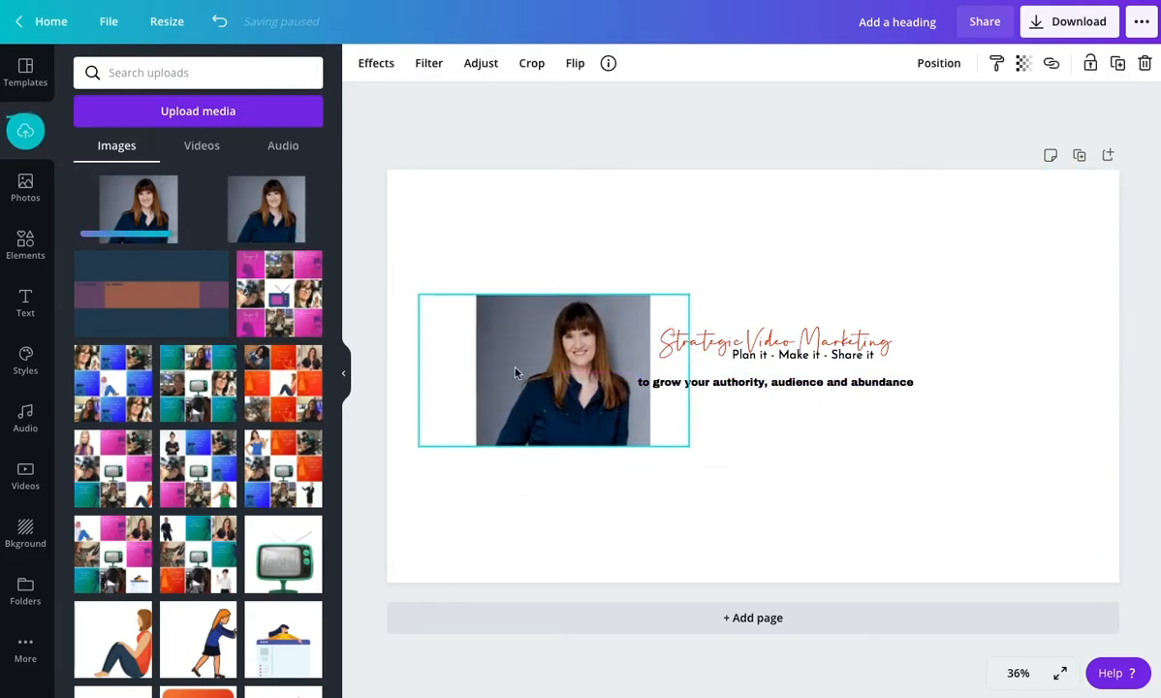
# Remove the portrait photo's background with Background Remover and apply the result
pyautogui.click(377, 66)
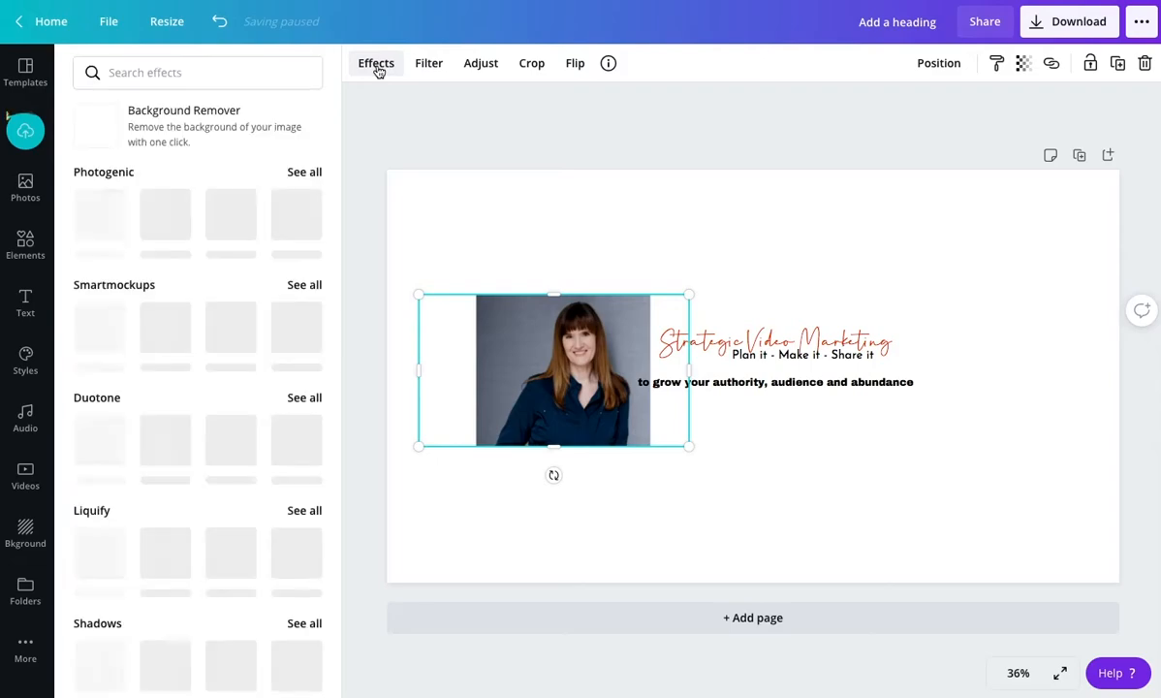
pyautogui.click(179, 141)
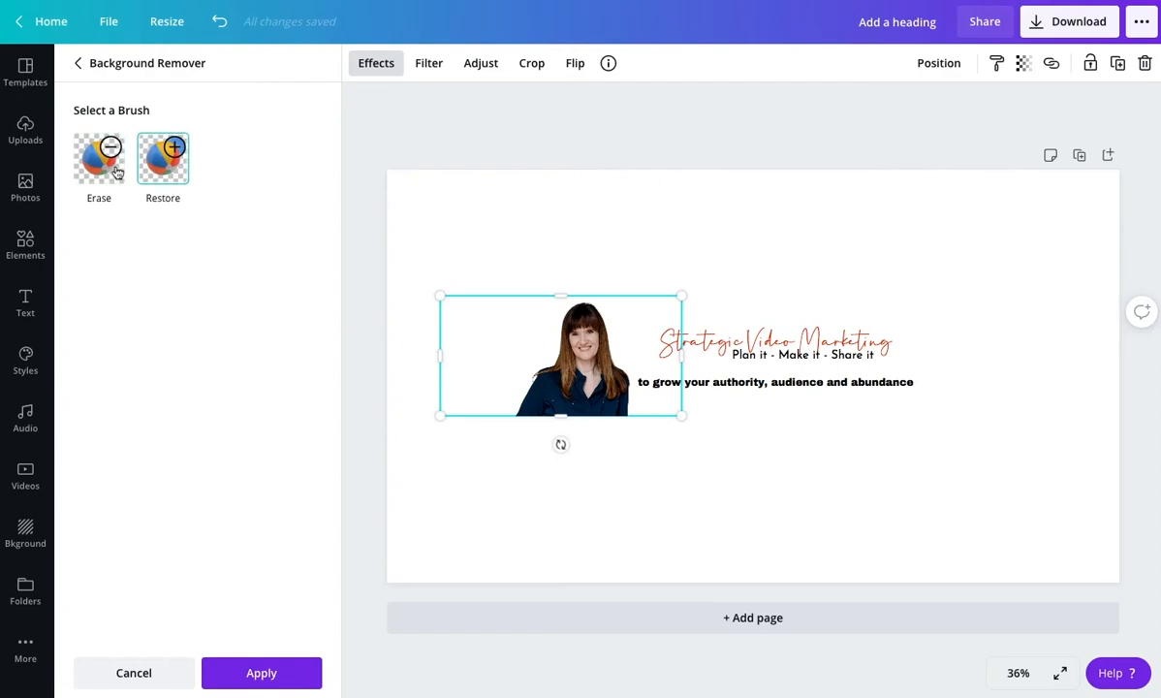
pyautogui.click(259, 676)
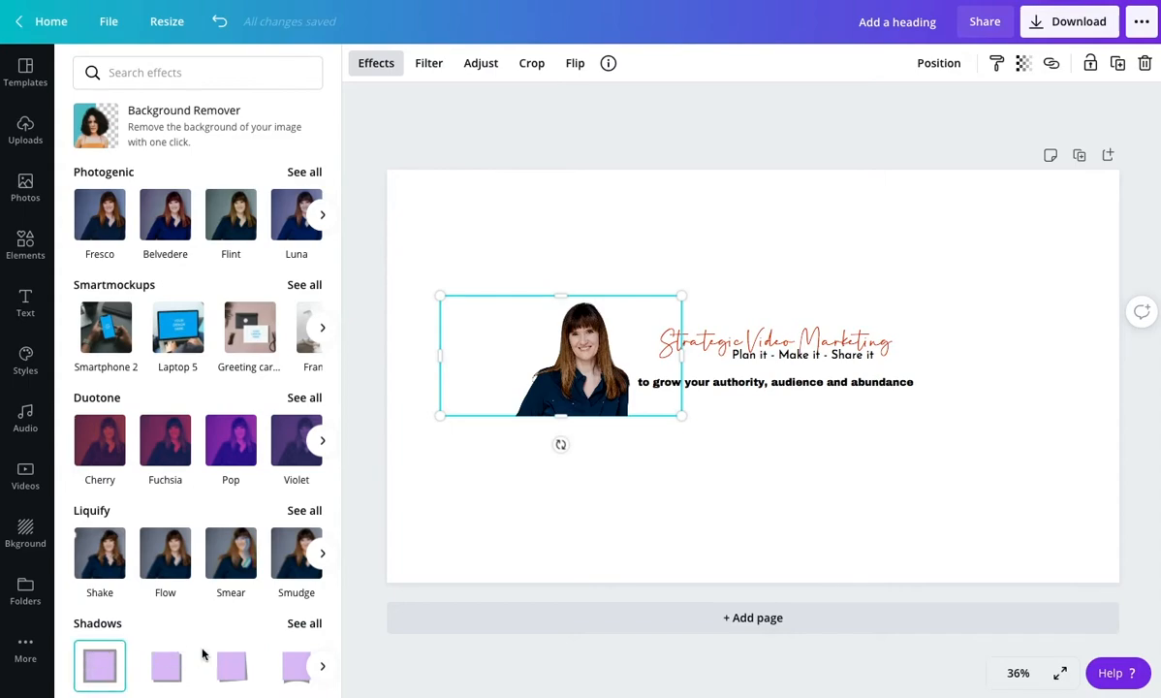
# Apply a Glow shadow to the portrait with blur 6 and white color
pyautogui.scroll(-5, 150, 449)
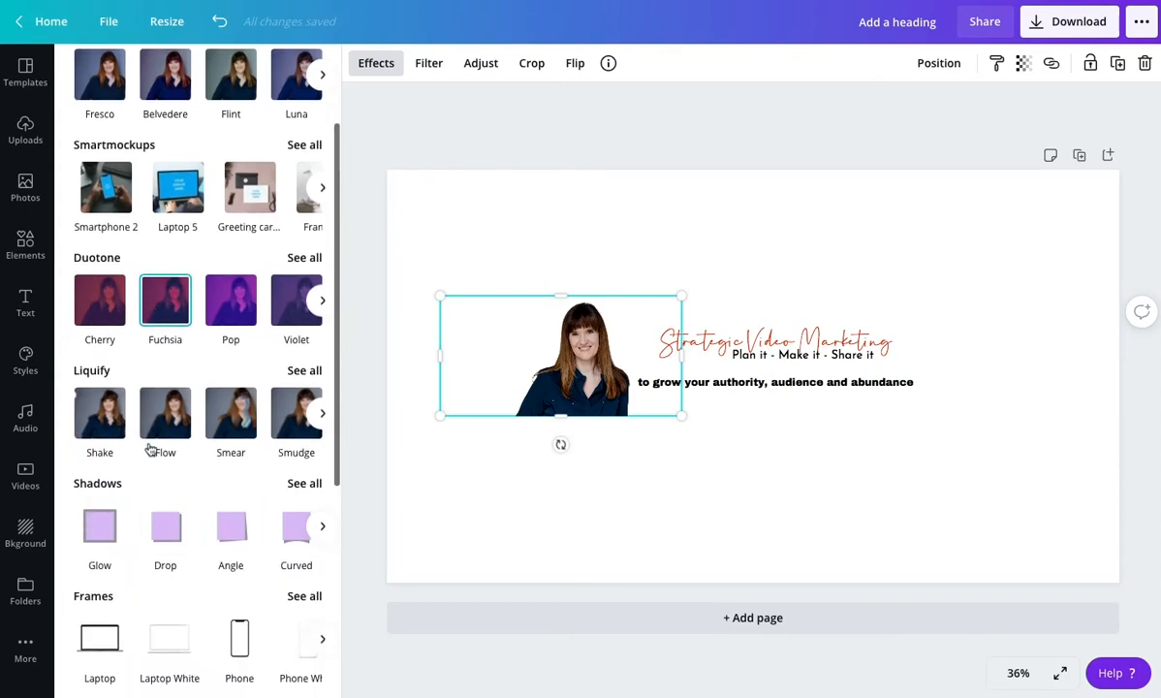
pyautogui.scroll(-1, 150, 449)
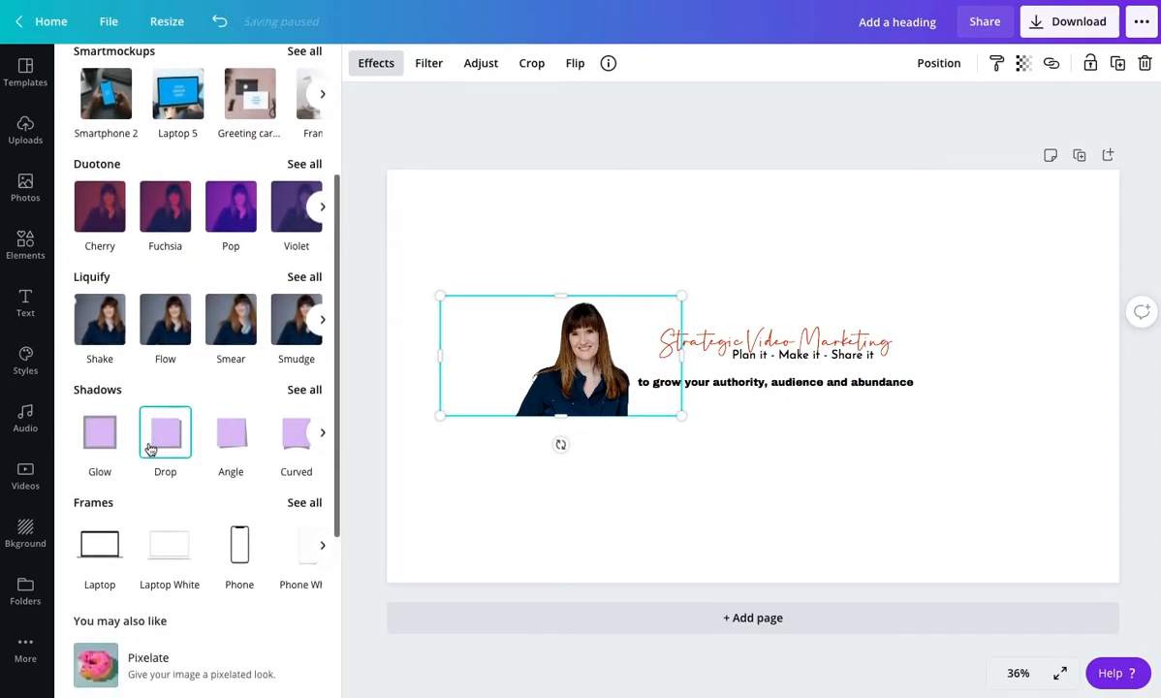
pyautogui.click(107, 444)
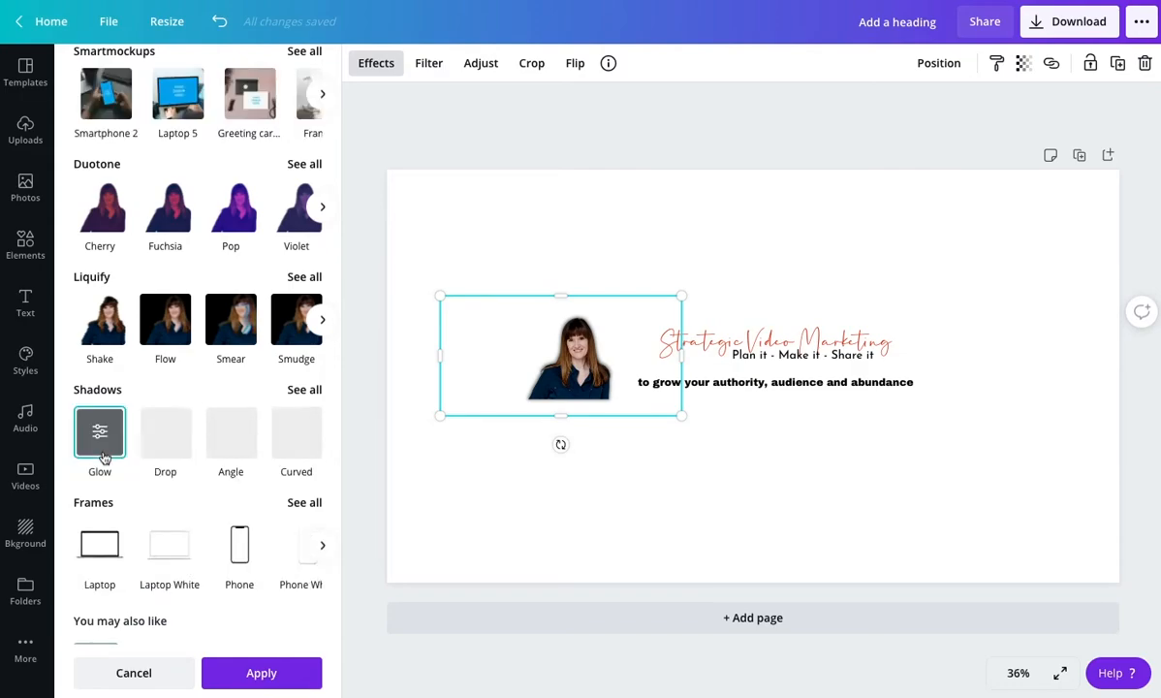
pyautogui.click(99, 436)
pyautogui.moveTo(137, 235); pyautogui.dragTo(148, 236)
pyautogui.click(302, 281)
pyautogui.click(435, 351)
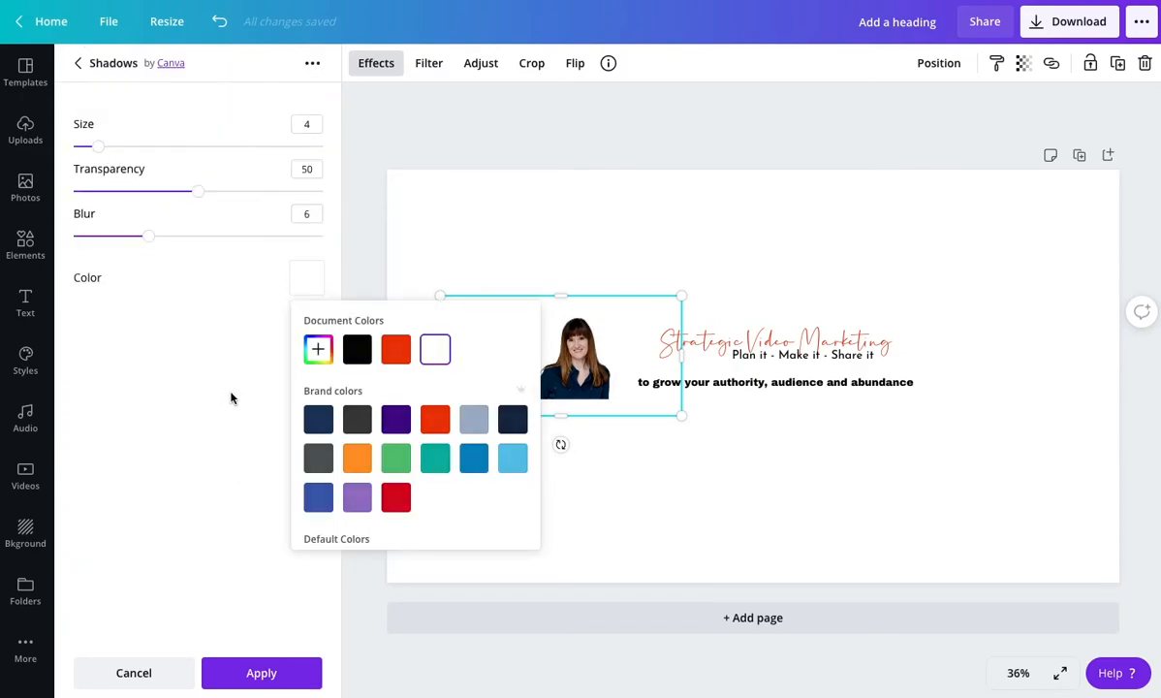
pyautogui.click(256, 673)
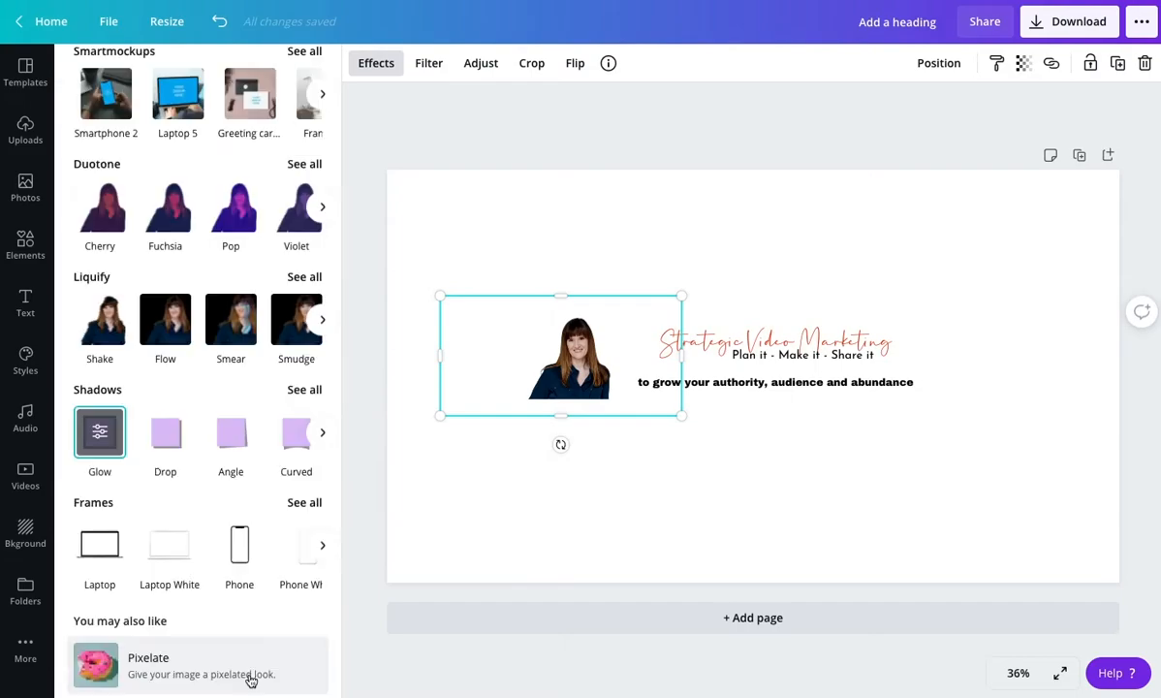
pyautogui.click(484, 494)
pyautogui.click(492, 514)
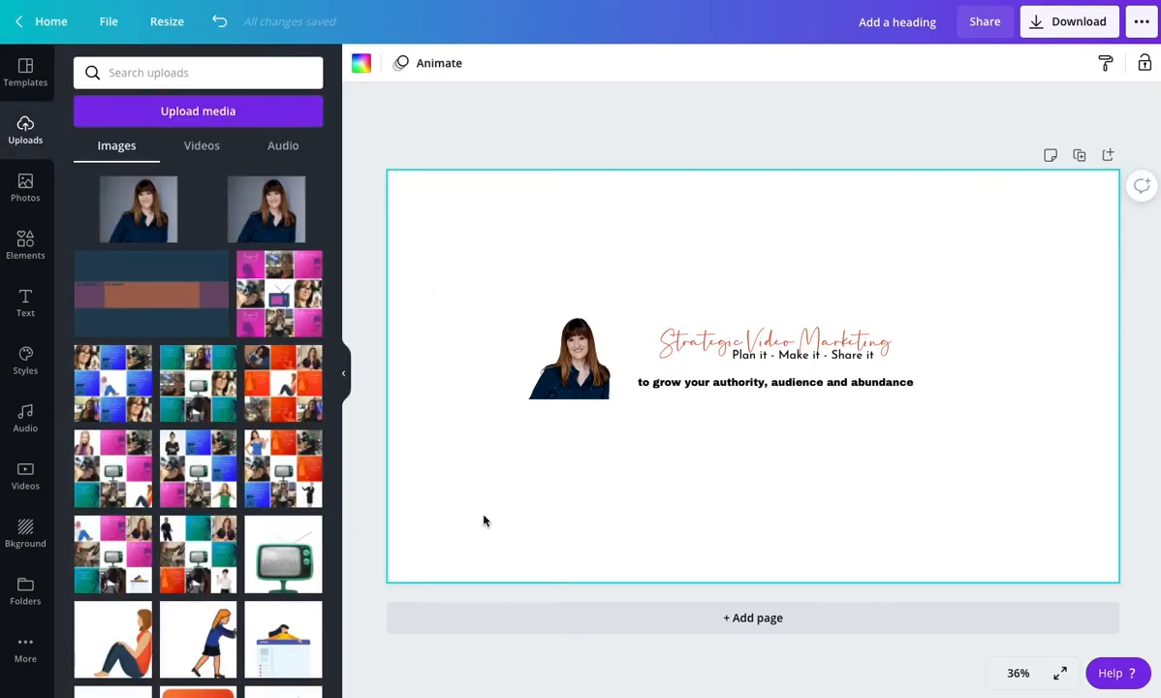
# Set the page background to the first Gradients image, a grey-to-white studio backdrop
pyautogui.click(27, 536)
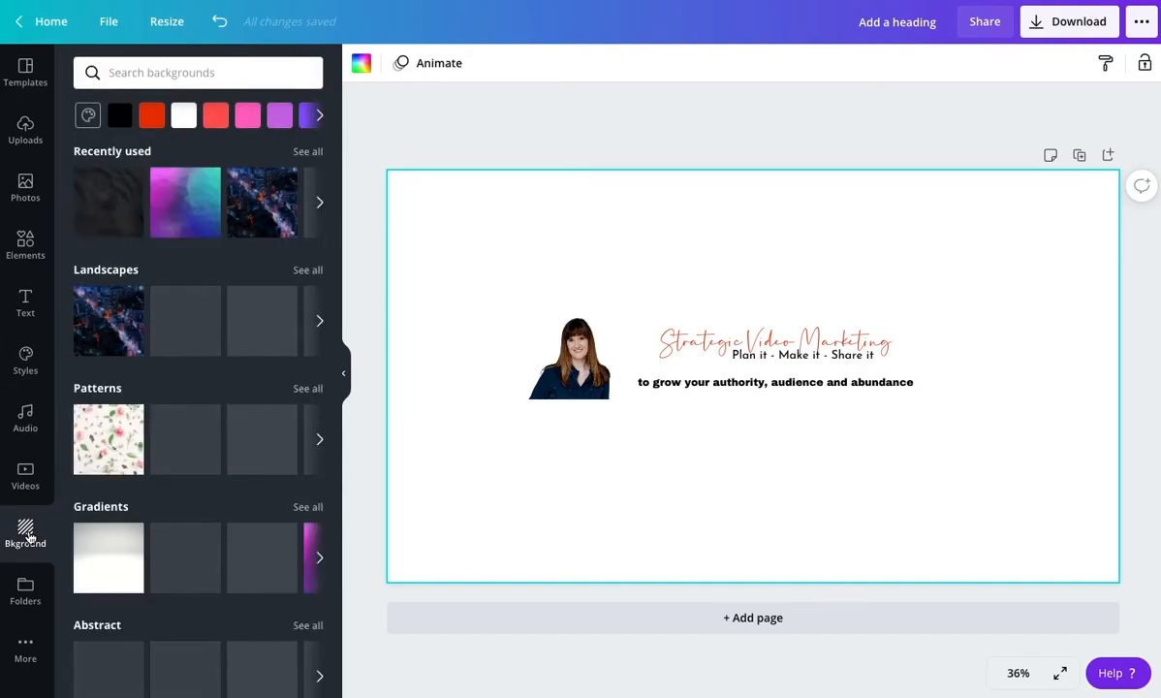
pyautogui.click(87, 551)
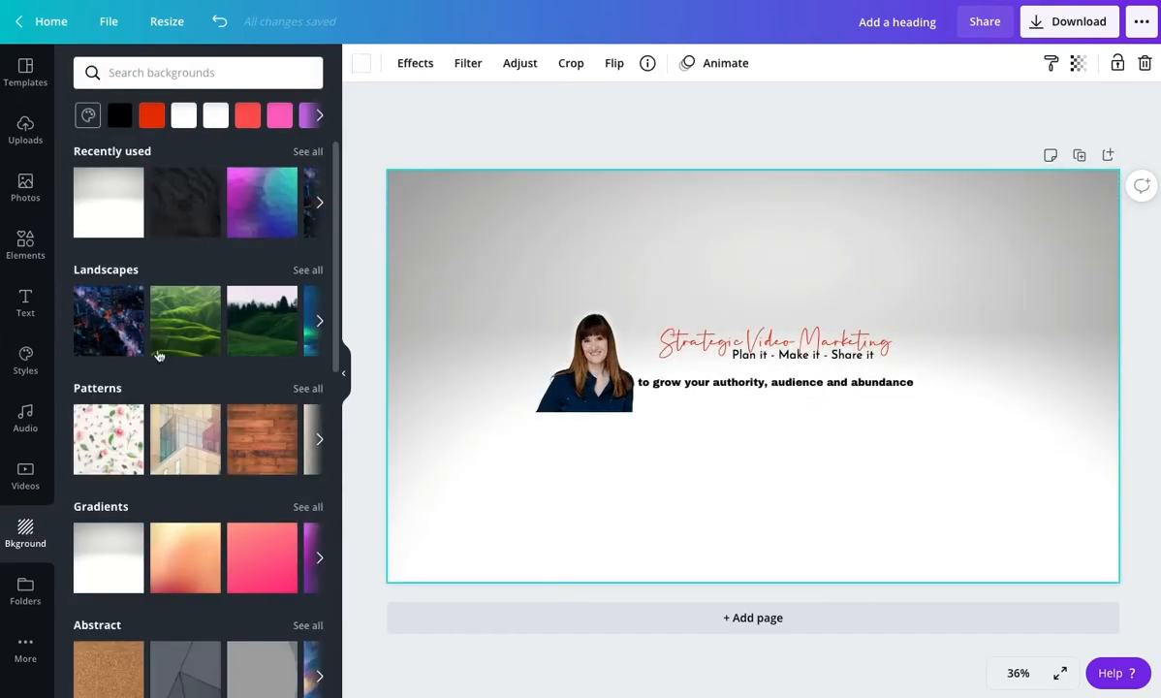
# Cover the whole page with the TV, desktop and mobile size guide from the uploads, layered behind the portrait and text
pyautogui.click(33, 134)
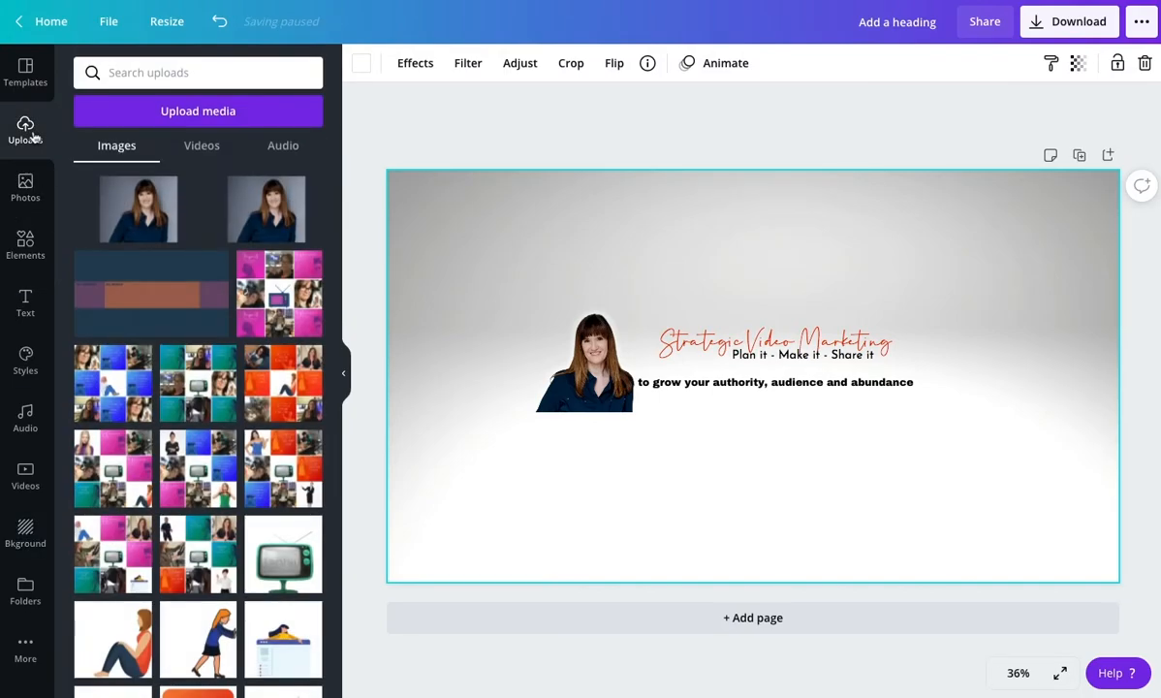
pyautogui.click(141, 289)
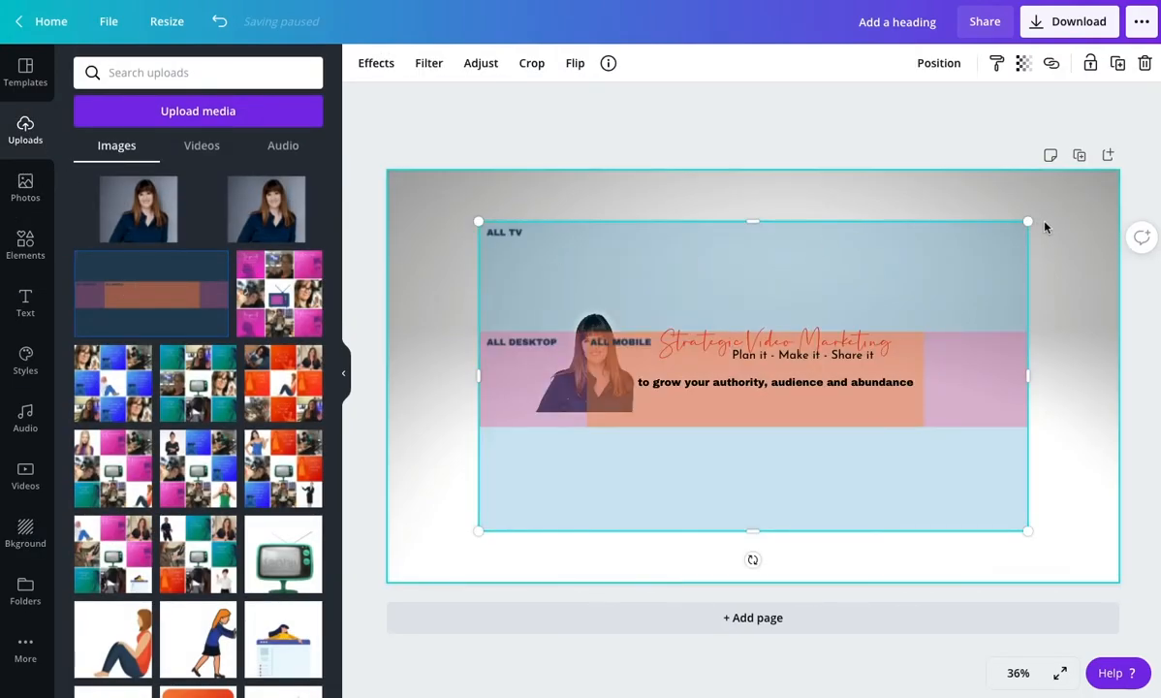
pyautogui.moveTo(1034, 217); pyautogui.dragTo(1120, 172)
pyautogui.moveTo(483, 529); pyautogui.dragTo(391, 579)
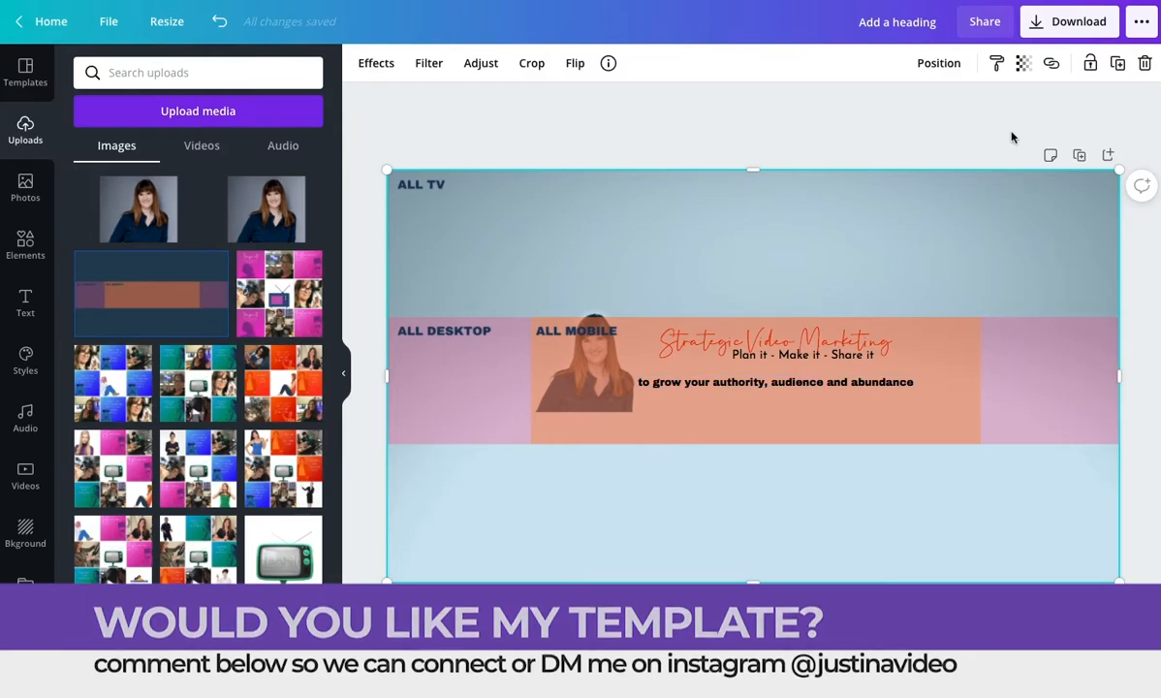
pyautogui.click(941, 65)
pyautogui.click(881, 109)
pyautogui.click(630, 280)
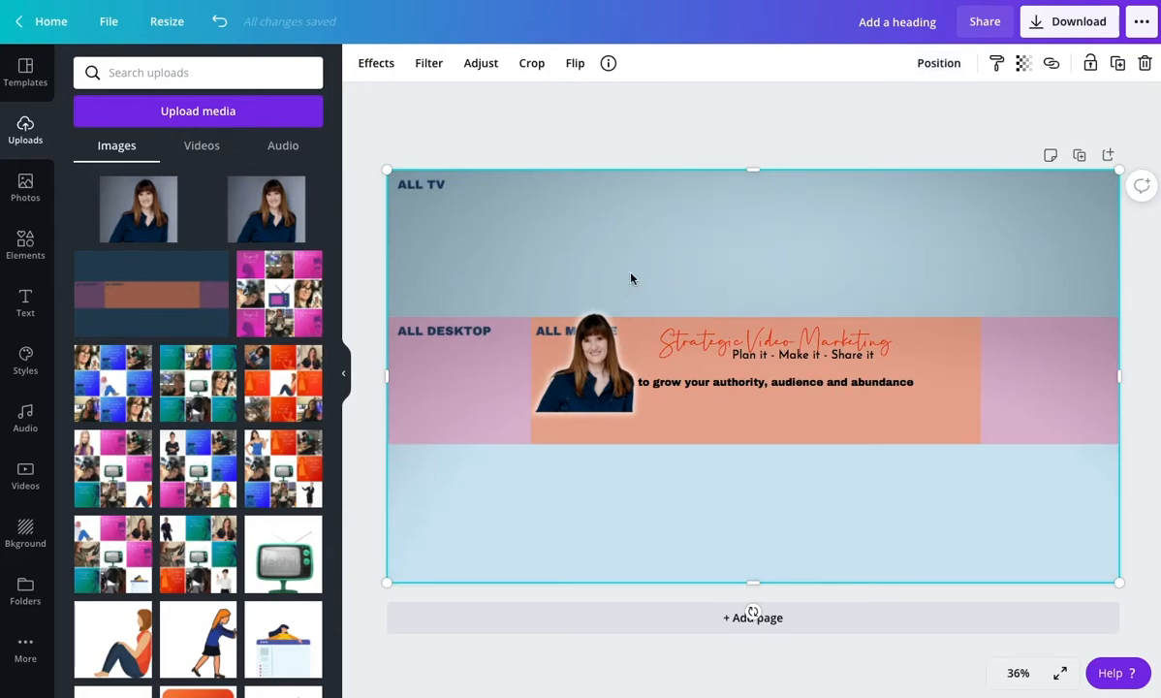
# Enlarge the portrait to about 489 × 496 in the ALL MOBILE zone and delete the size guide
pyautogui.moveTo(583, 381); pyautogui.dragTo(584, 408)
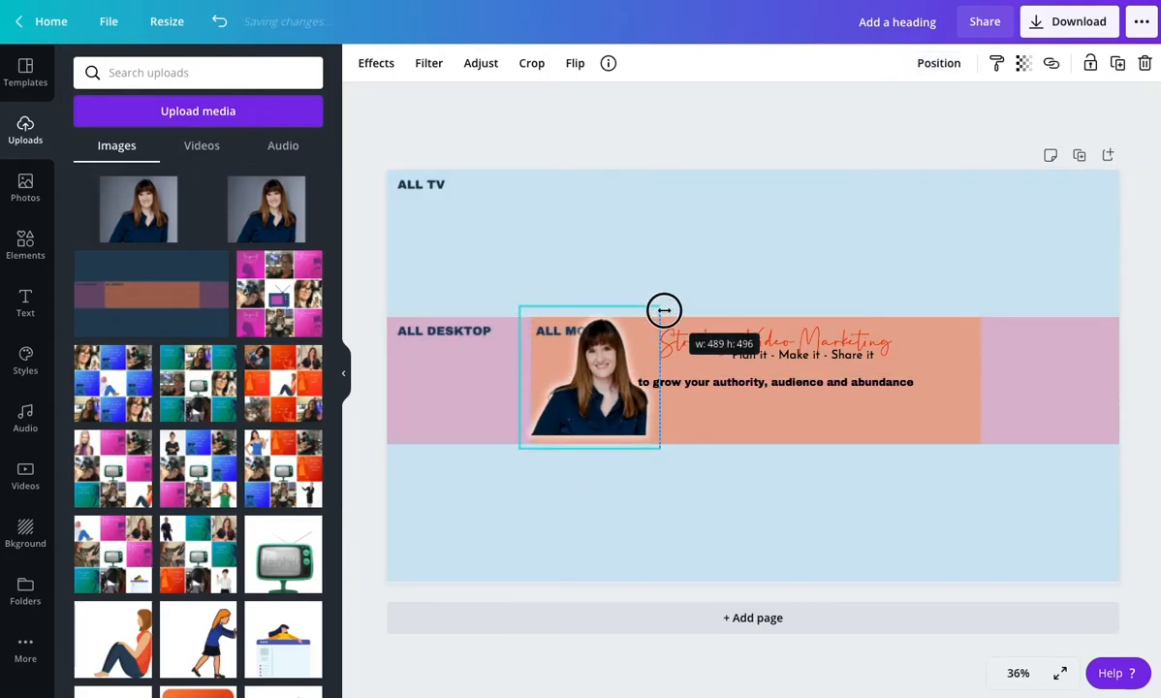
pyautogui.click(776, 270)
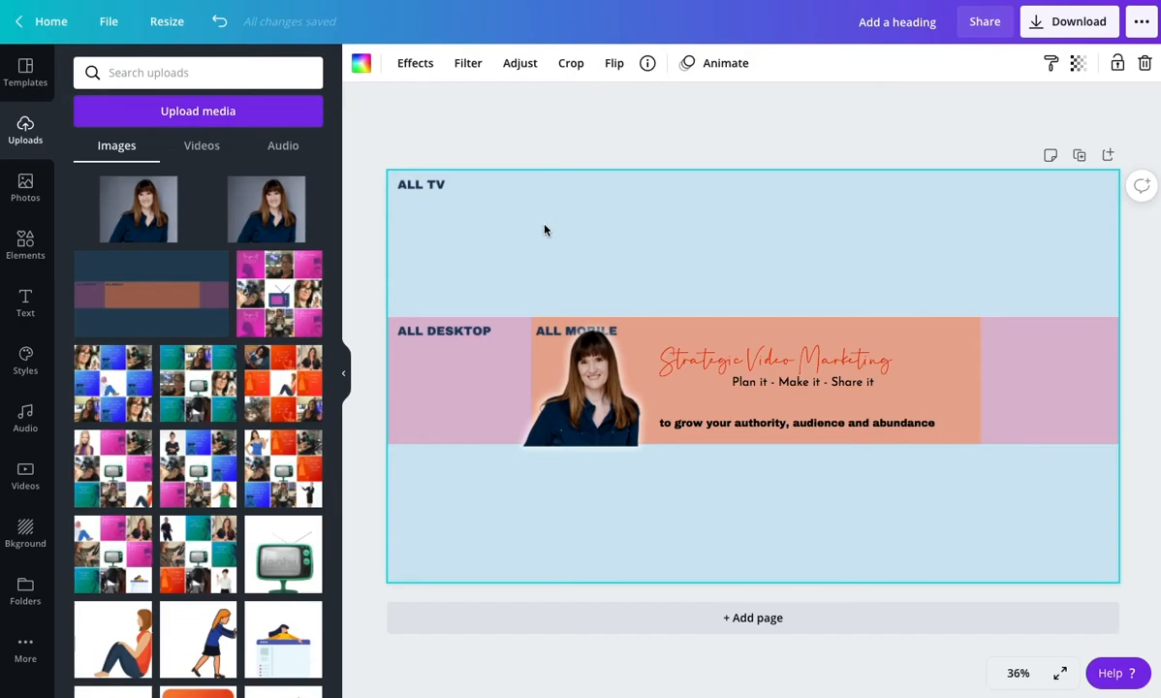
pyautogui.press('Delete')
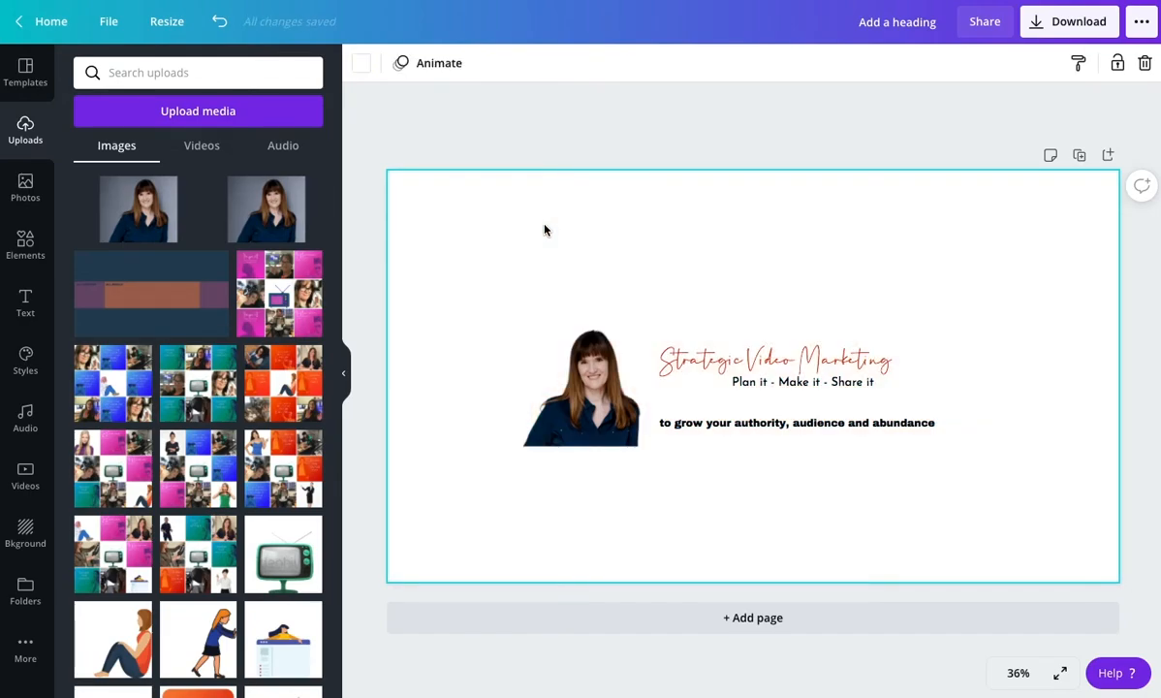
# Set the banner page's background to the recently used grey-to-white studio backdrop
pyautogui.click(29, 528)
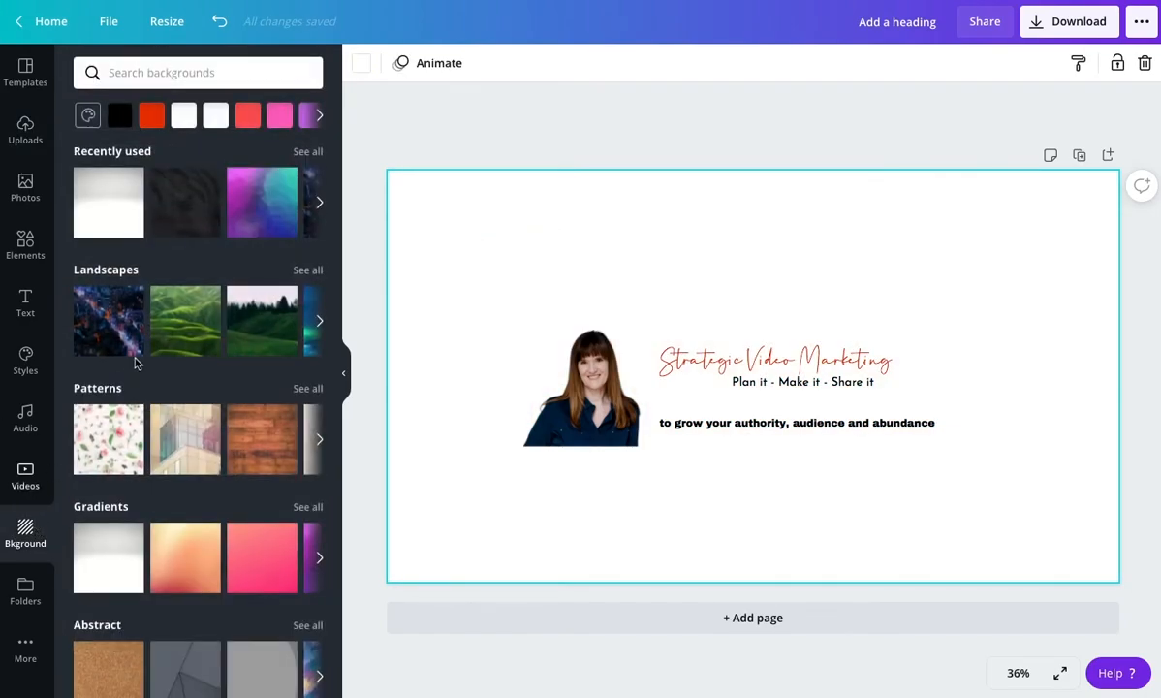
pyautogui.click(104, 215)
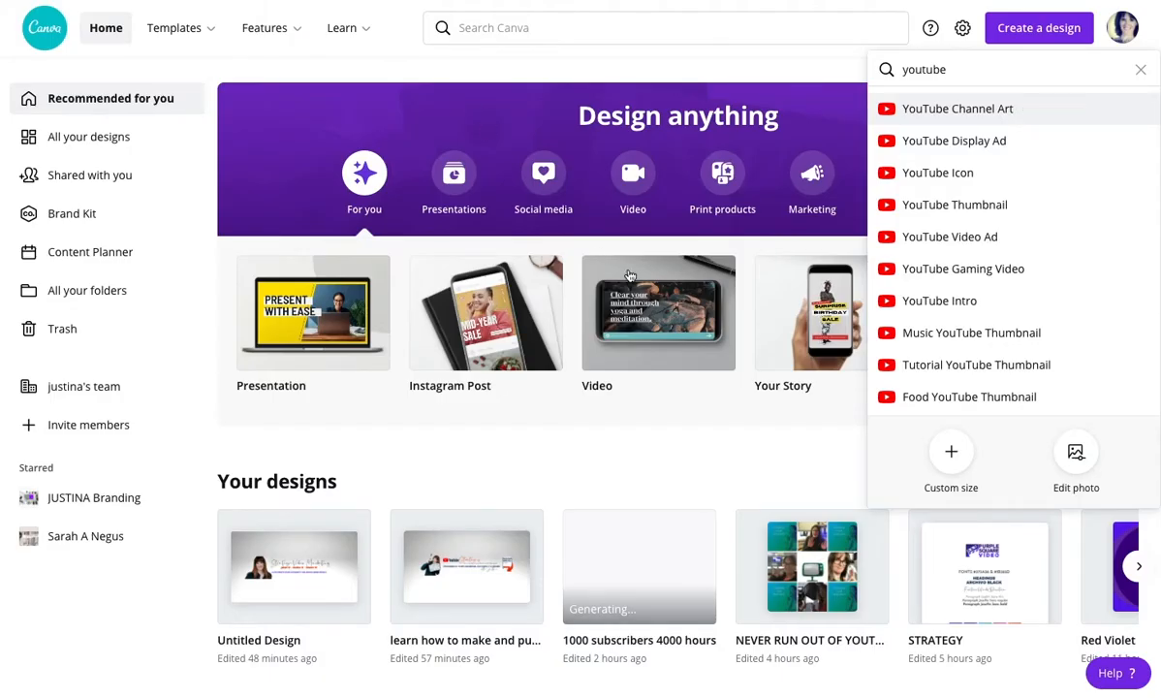
# Create a YouTube Icon design and add the first portrait photo from the uploads
pyautogui.click(937, 173)
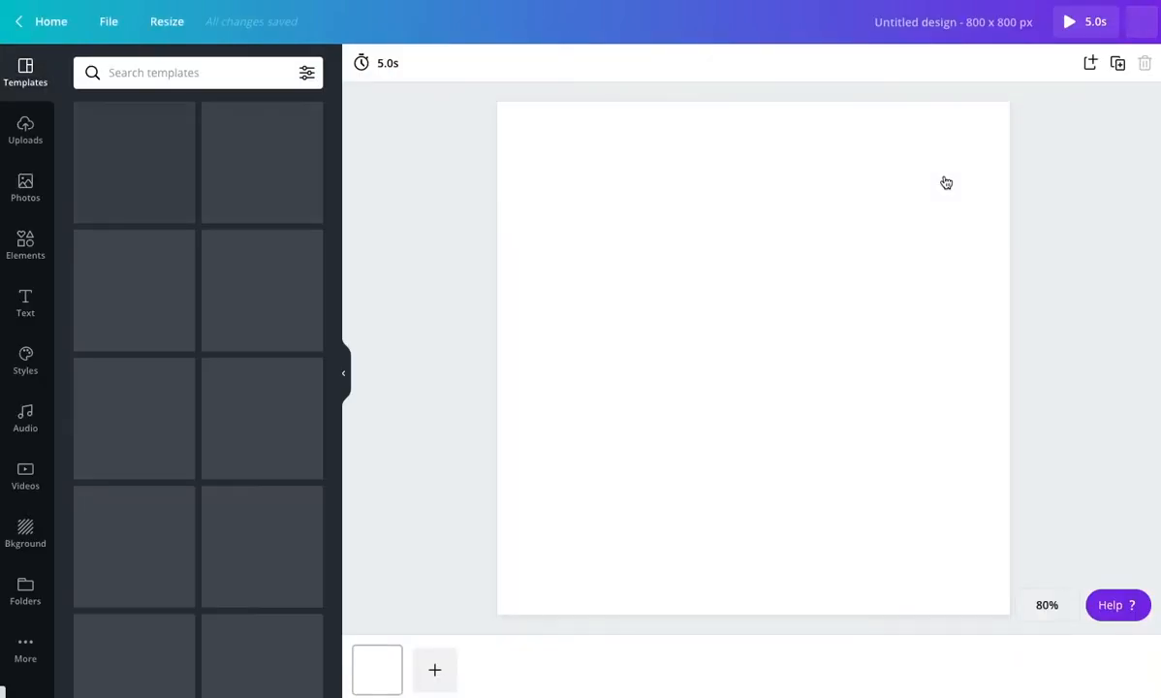
pyautogui.click(32, 143)
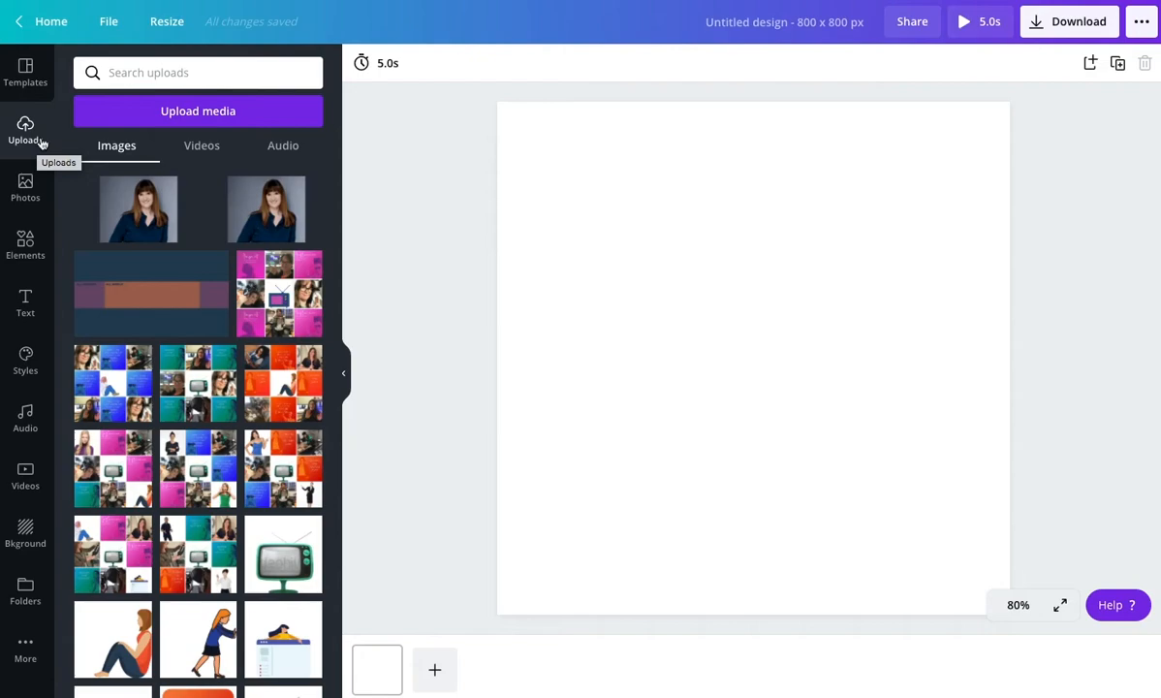
pyautogui.click(149, 227)
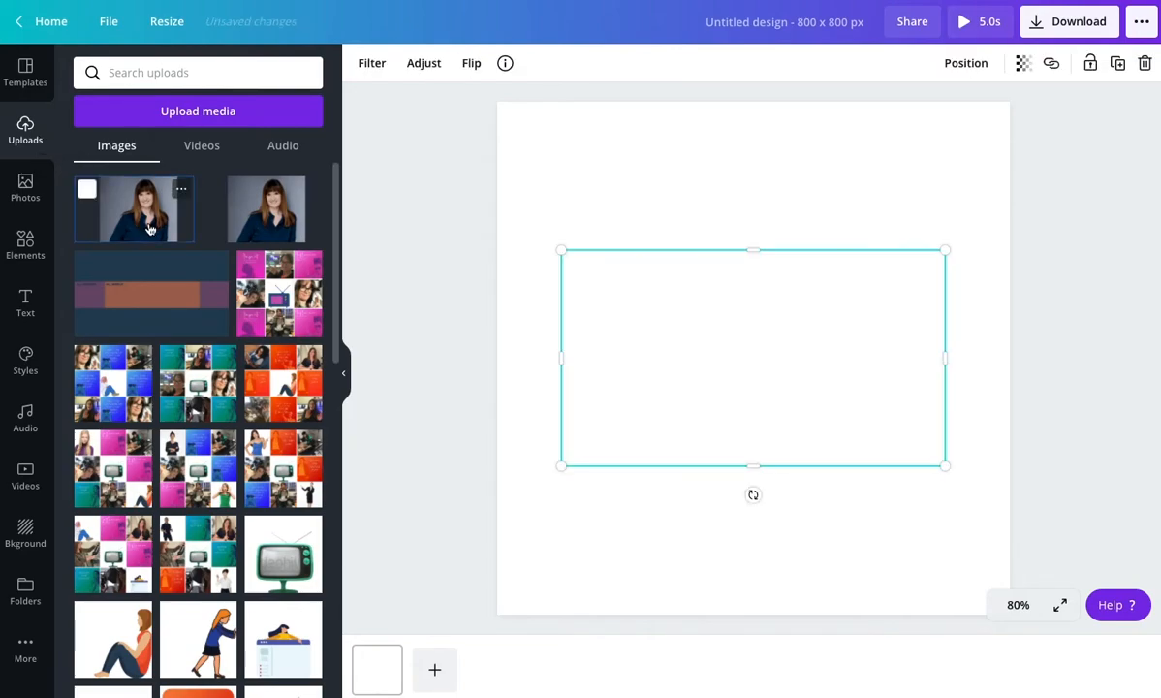
# Enlarge and reposition the portrait so it covers the whole square page, with the face near the centre
pyautogui.moveTo(947, 253); pyautogui.dragTo(1090, 145)
pyautogui.moveTo(826, 469); pyautogui.dragTo(821, 613)
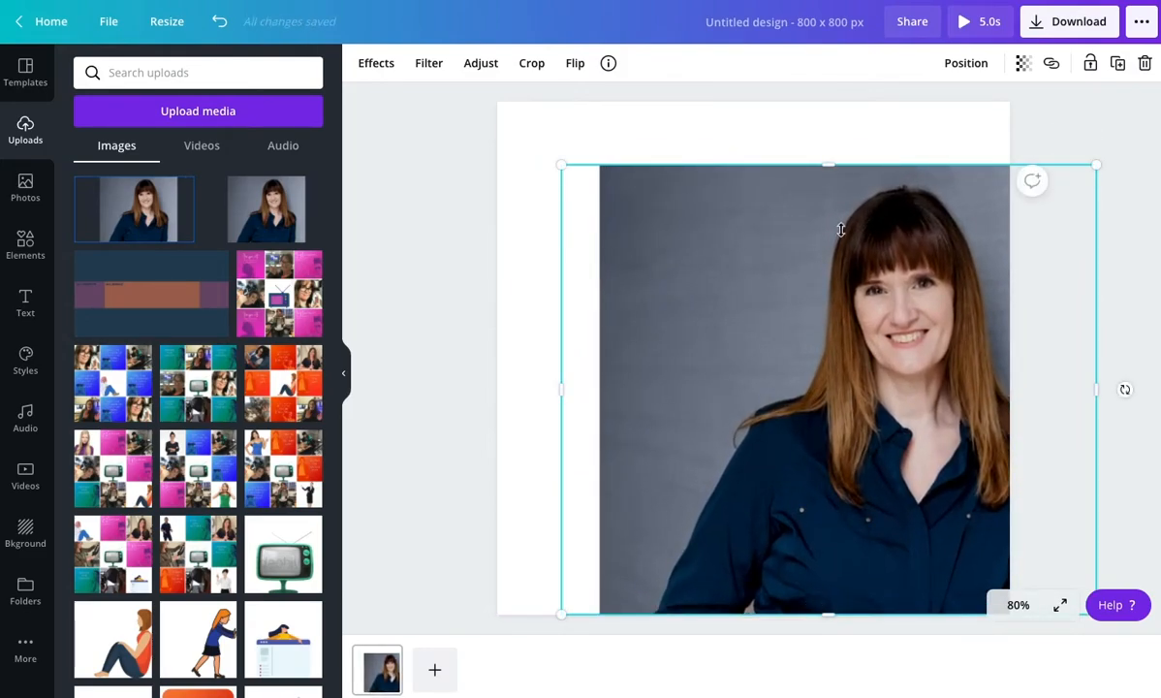
pyautogui.moveTo(829, 168); pyautogui.dragTo(830, 105)
pyautogui.moveTo(886, 203); pyautogui.dragTo(771, 210)
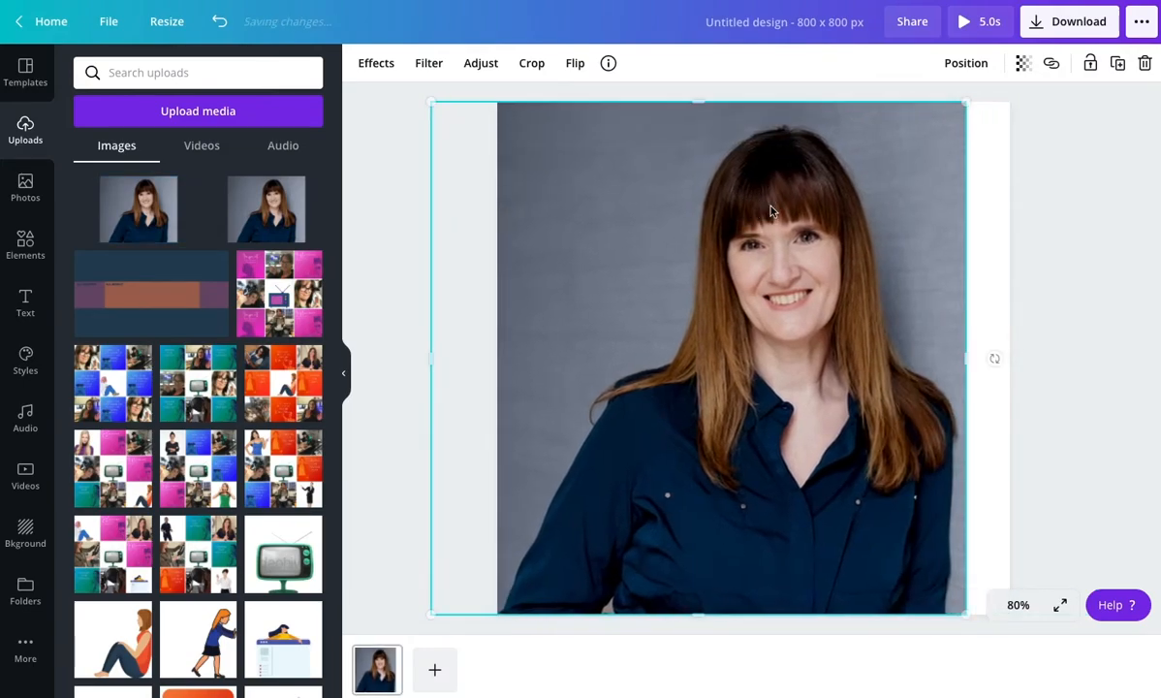
pyautogui.click(1013, 605)
pyautogui.click(1002, 461)
pyautogui.moveTo(723, 457); pyautogui.dragTo(744, 450)
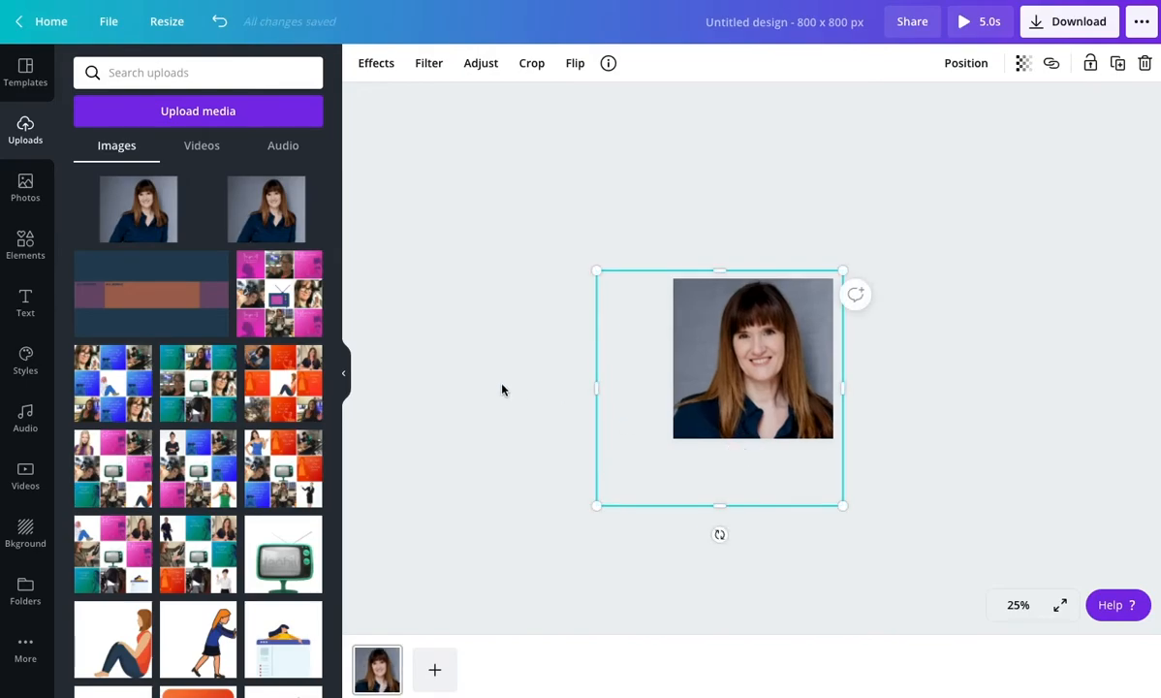
pyautogui.click(427, 169)
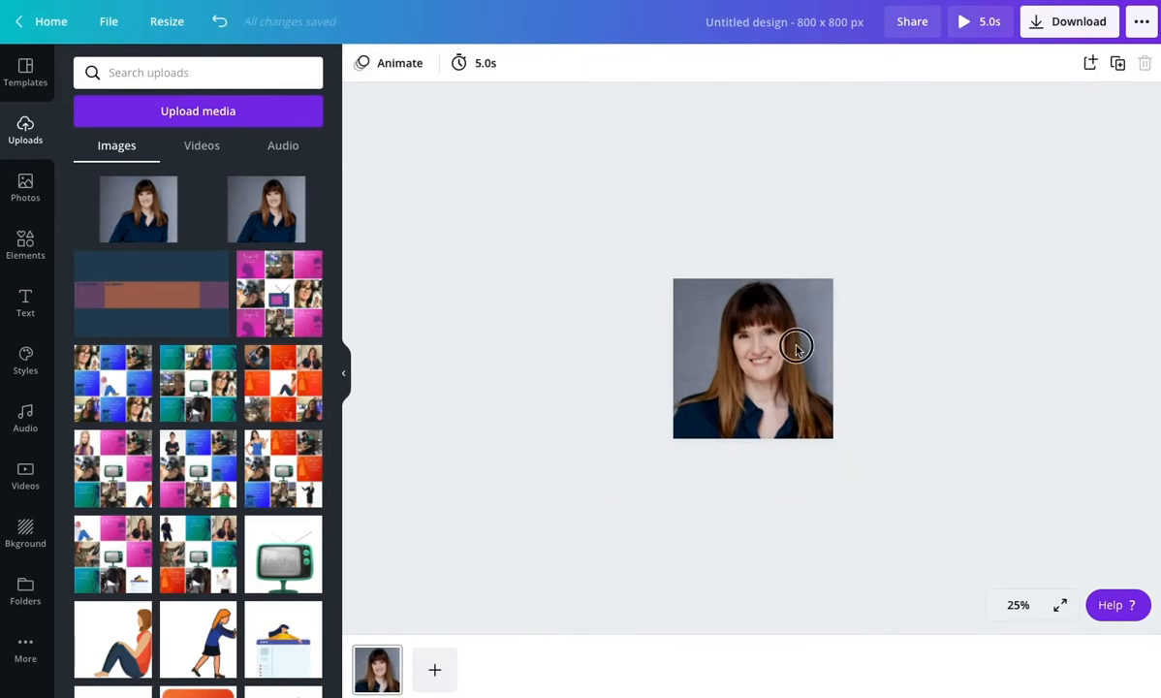
# Remove the portrait's background and download the 800 × 800 px icon as a PNG
pyautogui.click(798, 342)
pyautogui.click(361, 65)
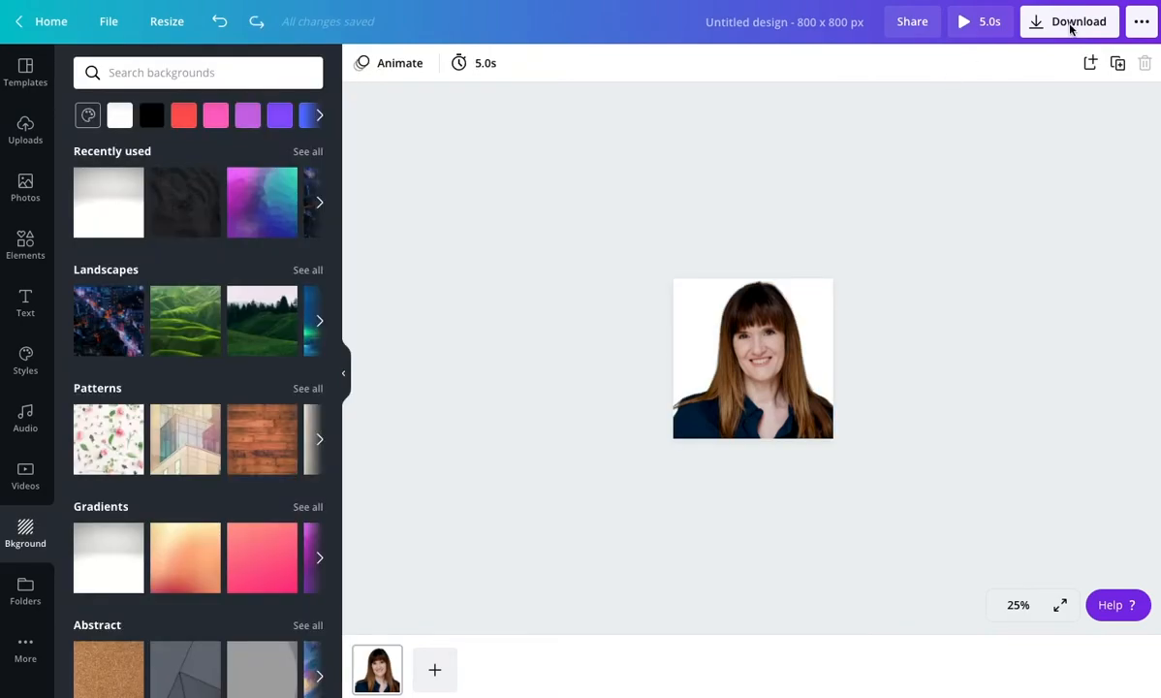
pyautogui.click(1071, 27)
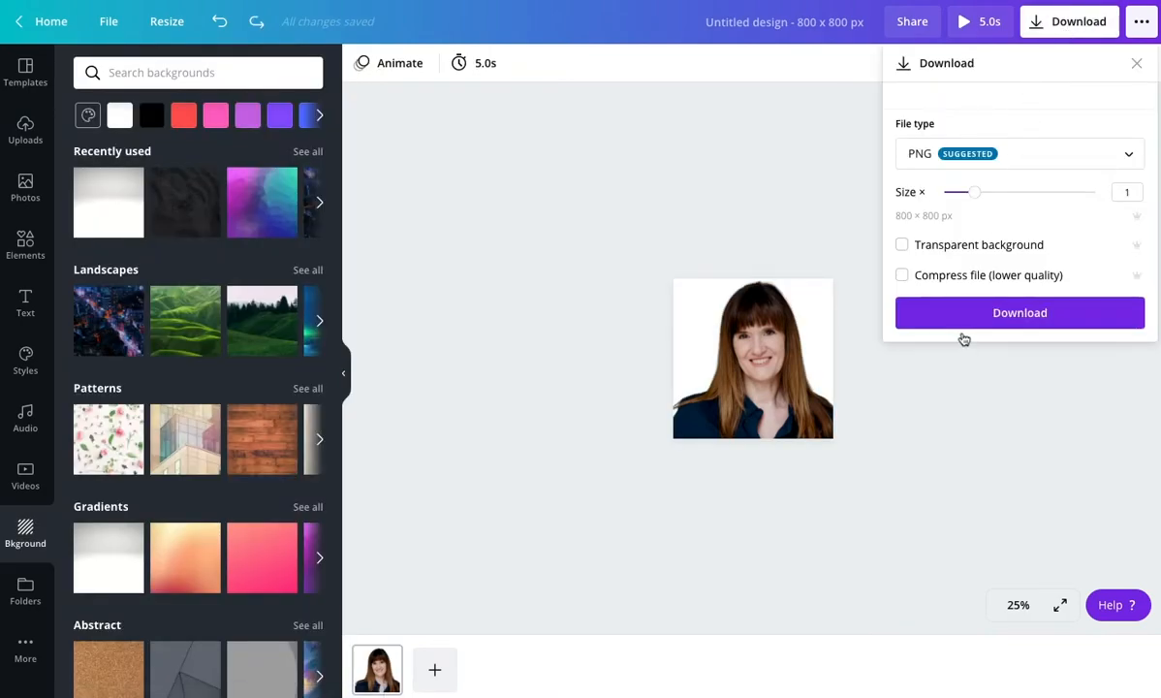
pyautogui.click(964, 316)
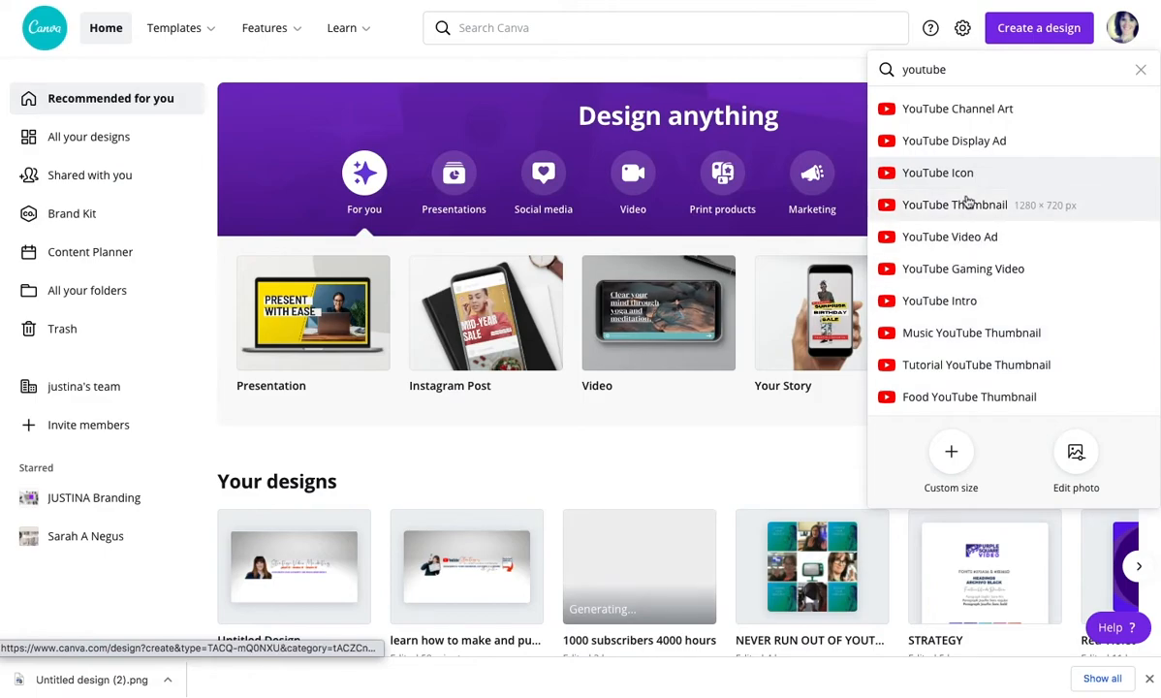
# Search the design types for "instagram" and create an Instagram Post design
pyautogui.moveTo(961, 74); pyautogui.dragTo(860, 74)
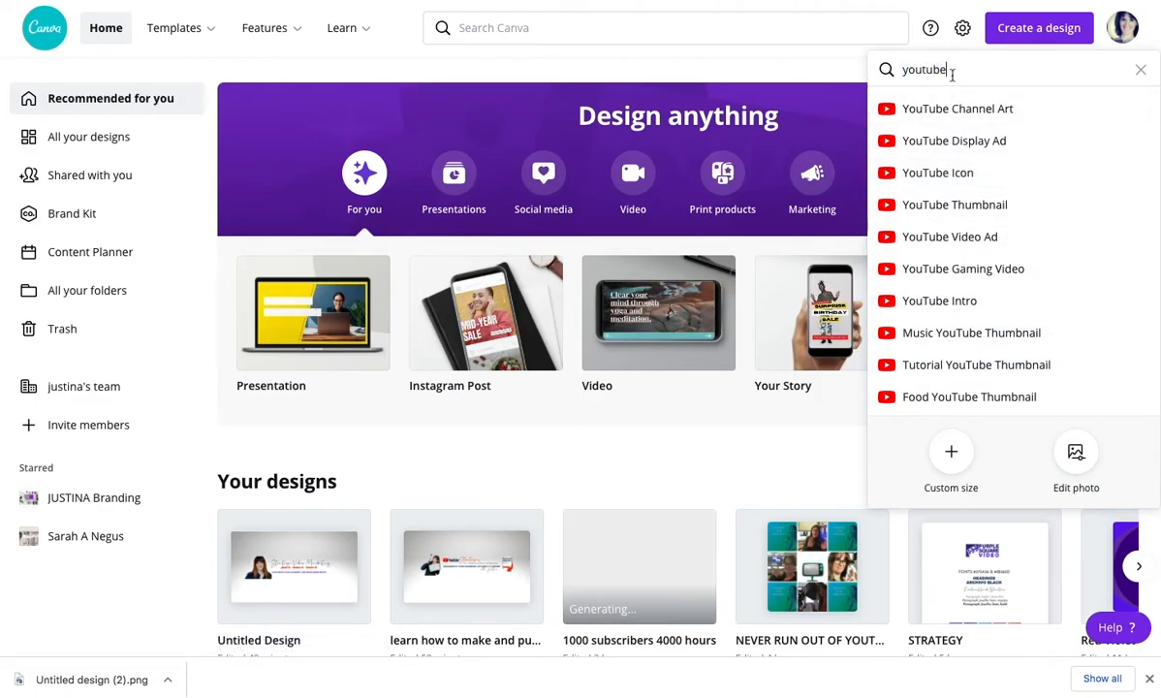
pyautogui.moveTo(952, 70); pyautogui.dragTo(894, 70)
pyautogui.write('instagram')
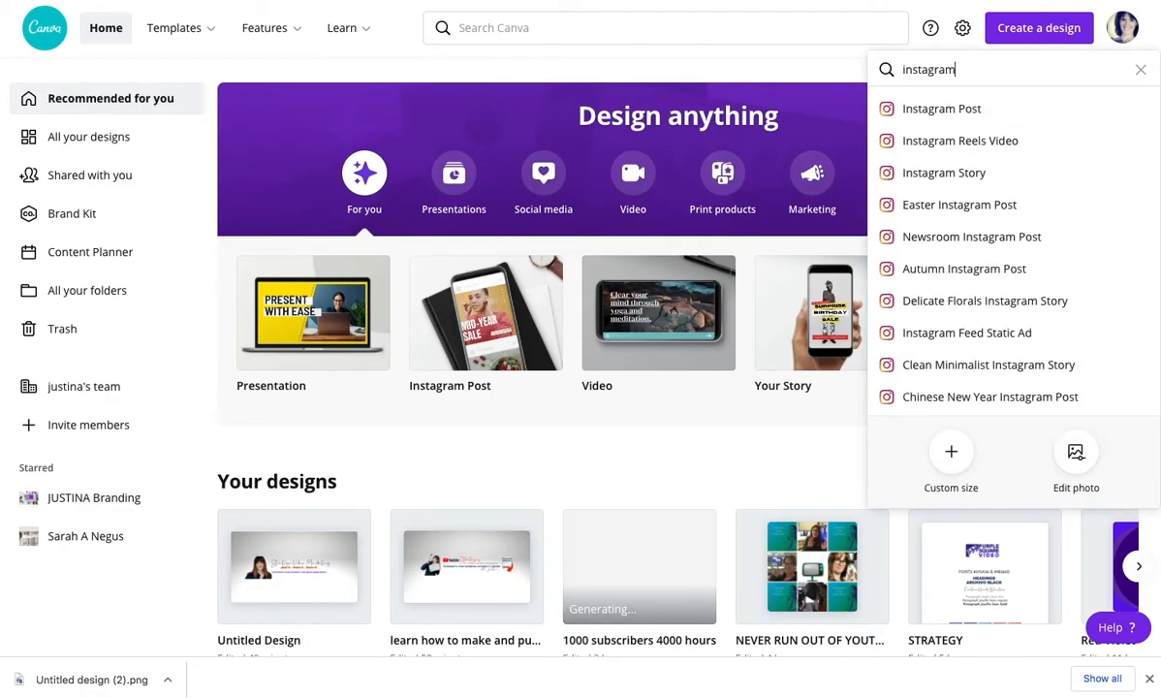
pyautogui.click(912, 110)
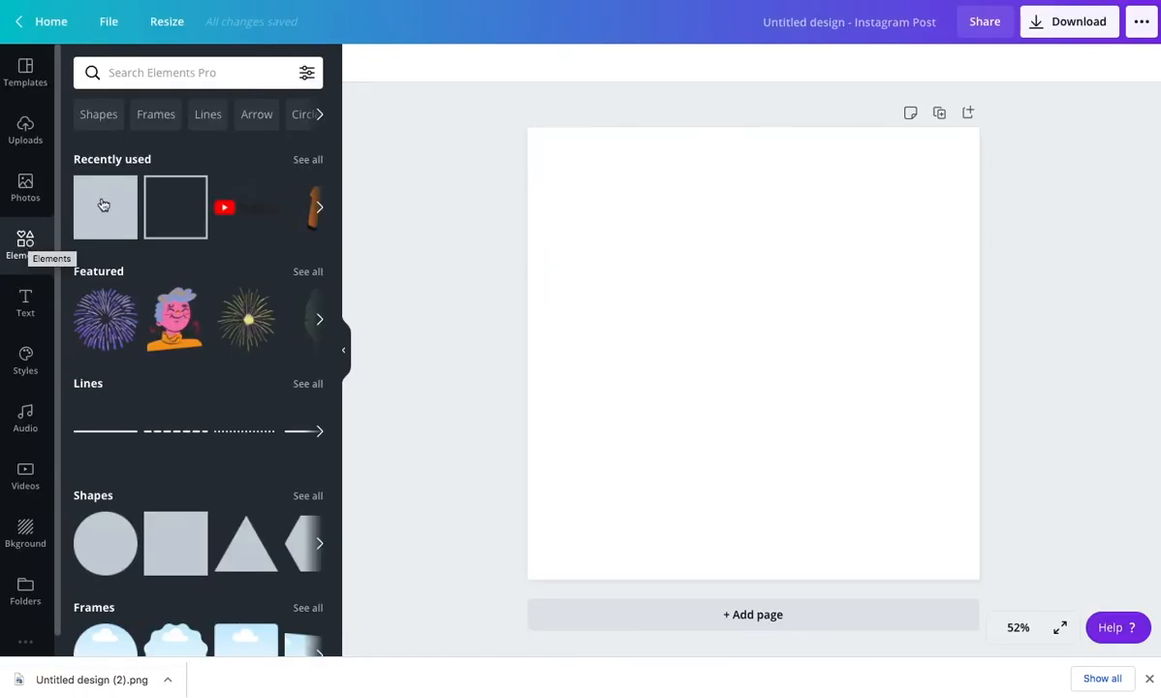
# Add the recently used solid square and enlarge it to cover the whole page
pyautogui.click(103, 203)
pyautogui.moveTo(630, 231); pyautogui.dragTo(527, 127)
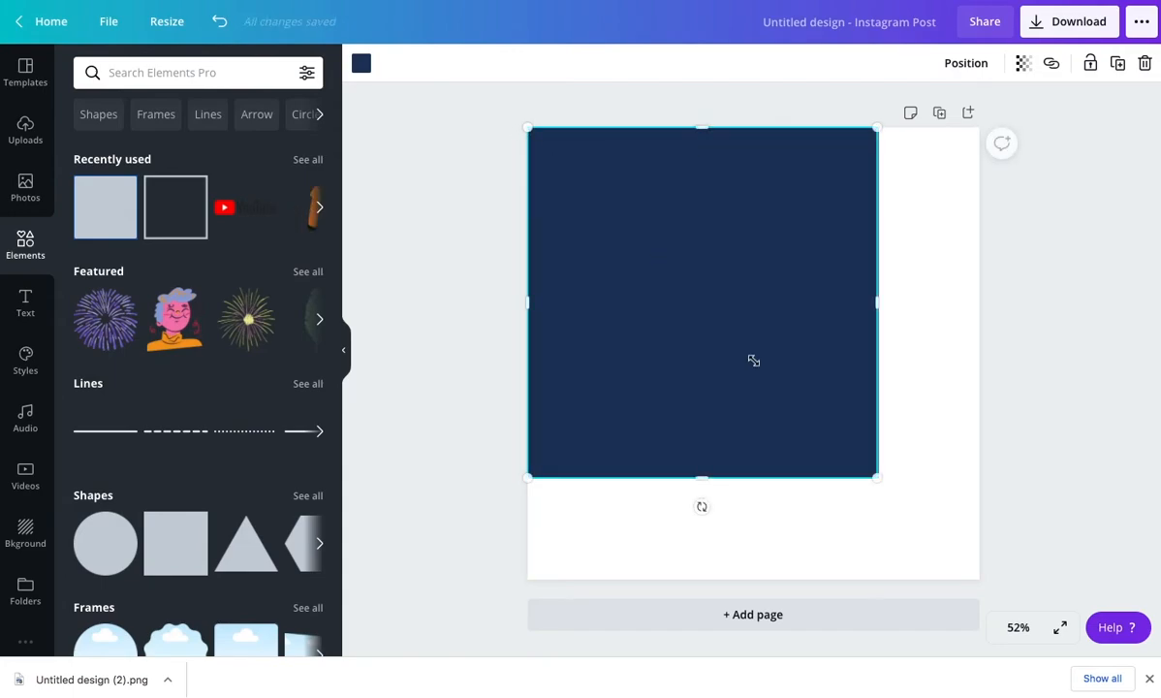
pyautogui.moveTo(877, 474); pyautogui.dragTo(978, 574)
# Add the heading "SUBSCRIBE HERE" and enlarge it on two centred lines to span the page width
pyautogui.click(27, 303)
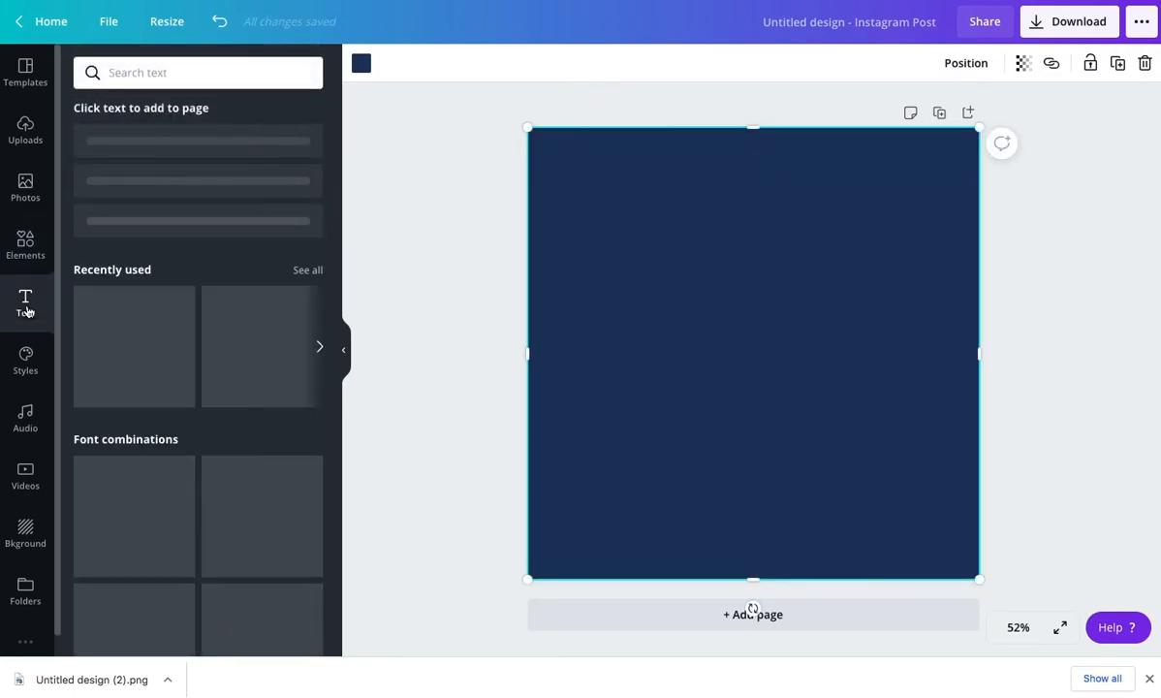
pyautogui.click(169, 157)
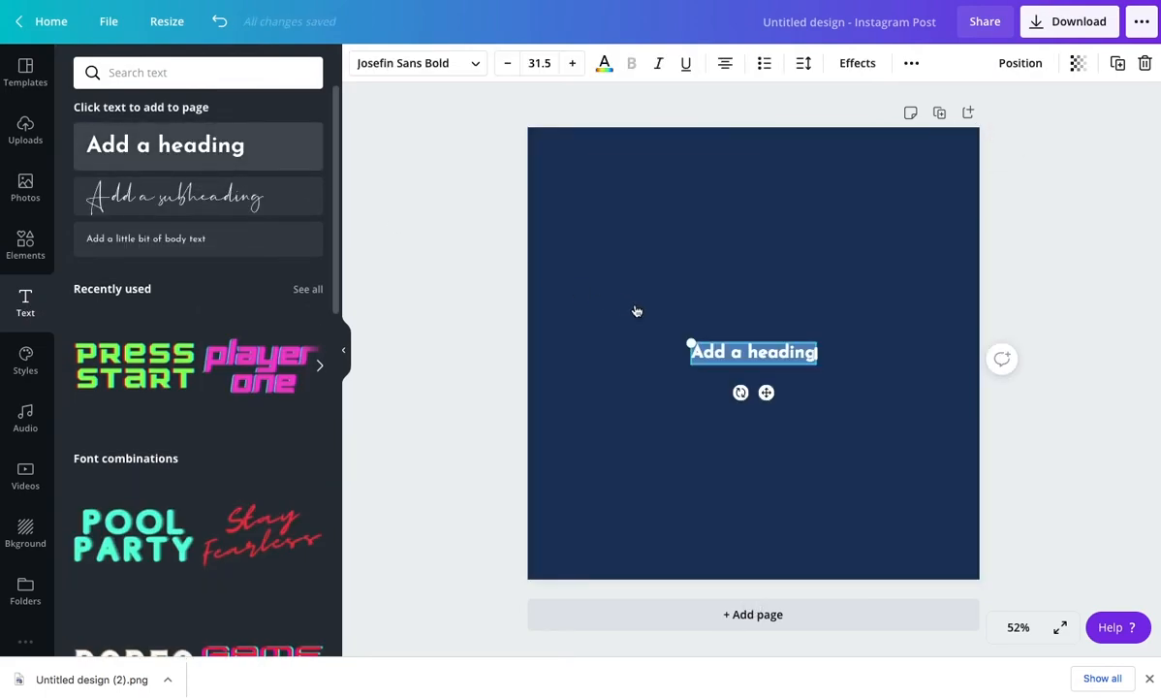
pyautogui.write('SUBSCRIBE')
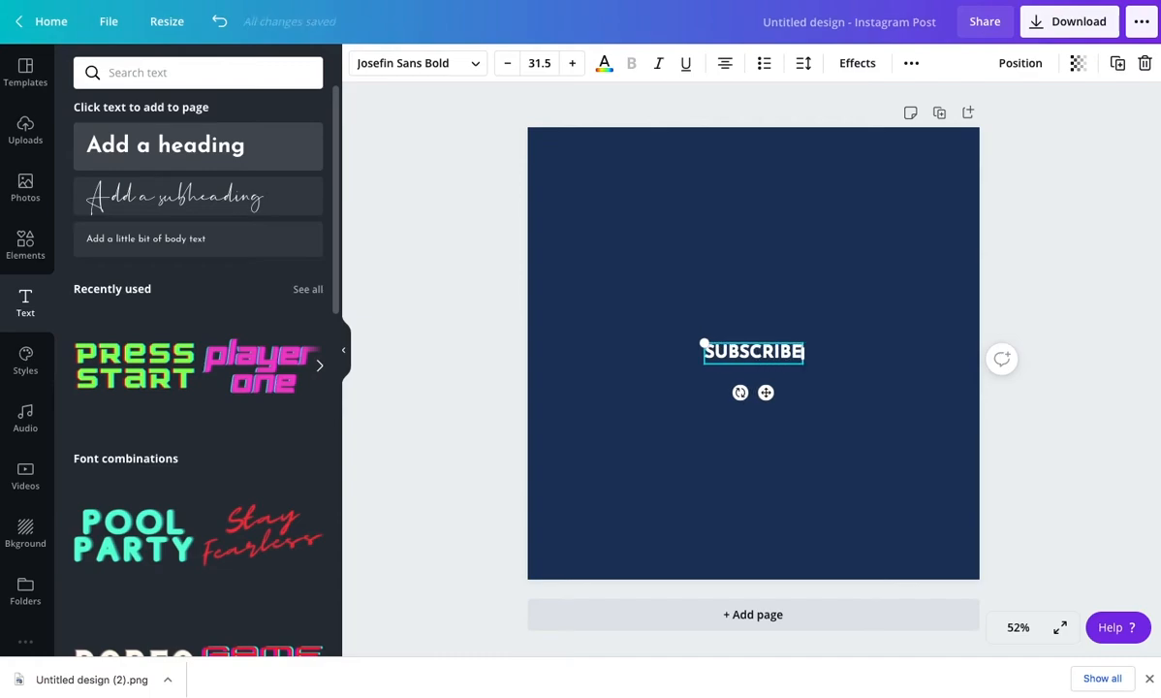
pyautogui.write(' HERE')
pyautogui.moveTo(802, 390); pyautogui.dragTo(954, 523)
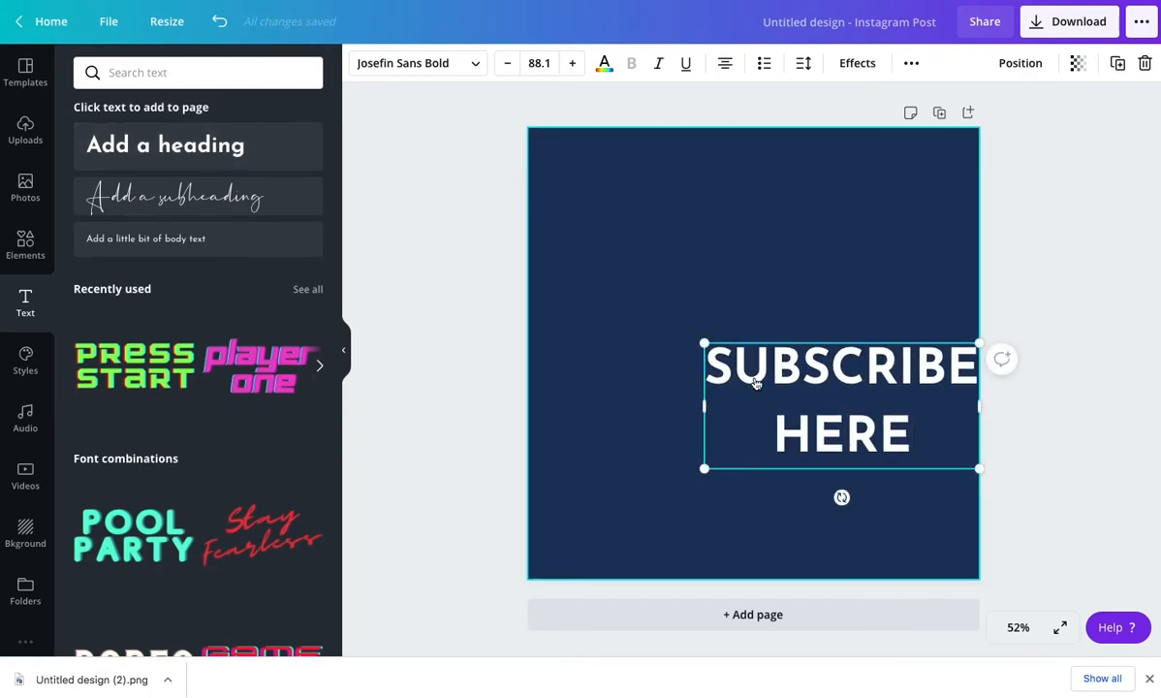
pyautogui.moveTo(704, 345); pyautogui.dragTo(546, 233)
pyautogui.click(721, 312)
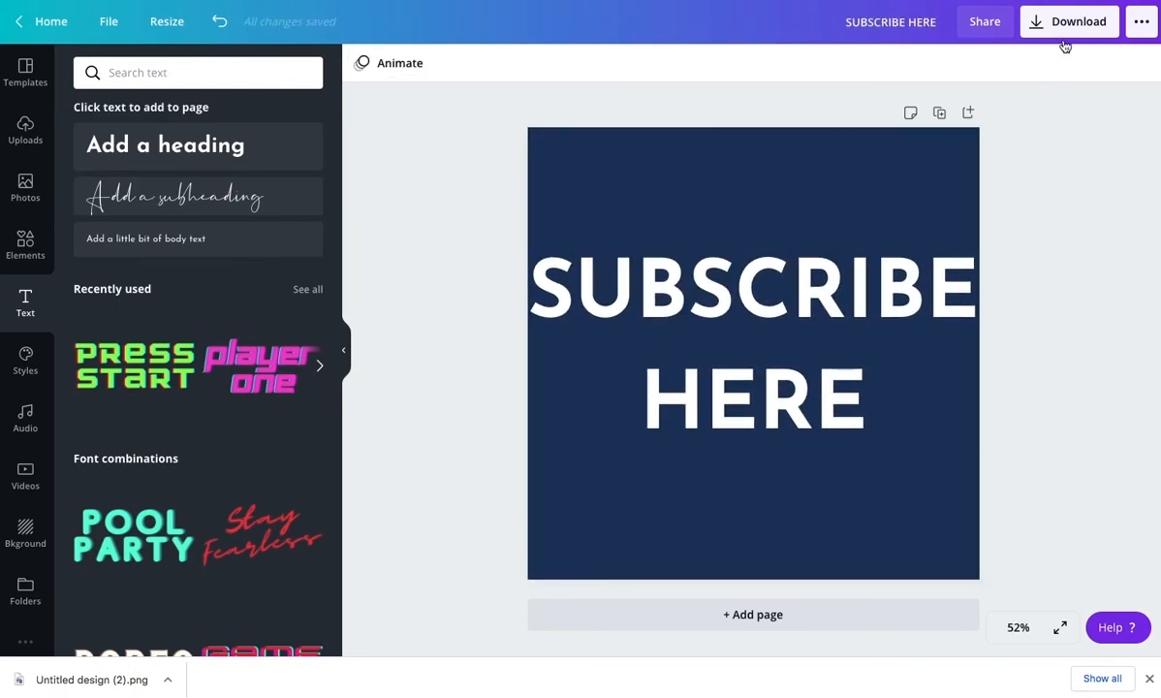
# Download the SUBSCRIBE HERE design as a 1080 × 1080 px PNG and dismiss the completion dialog
pyautogui.click(1061, 30)
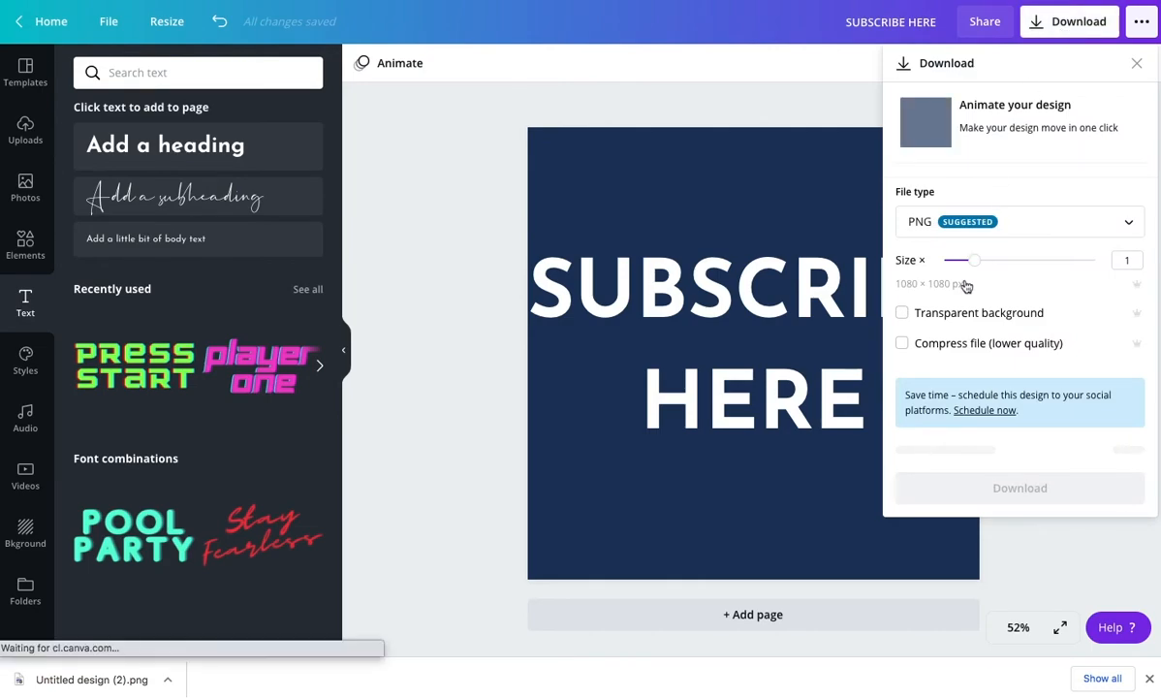
pyautogui.click(952, 451)
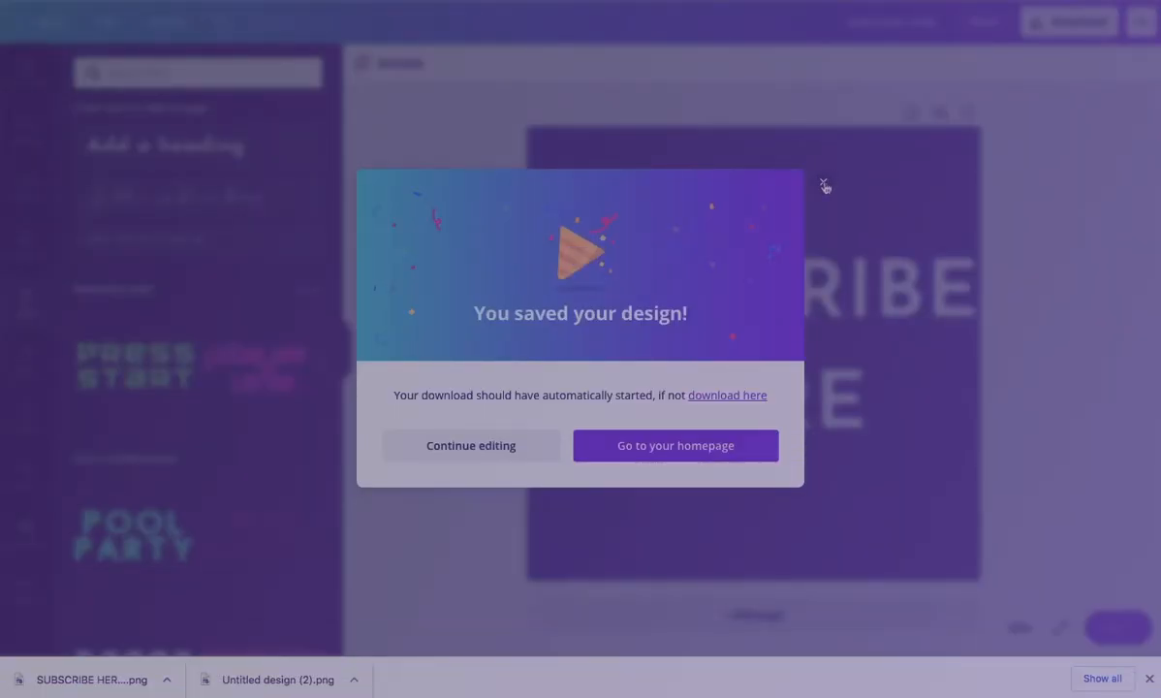
pyautogui.click(822, 185)
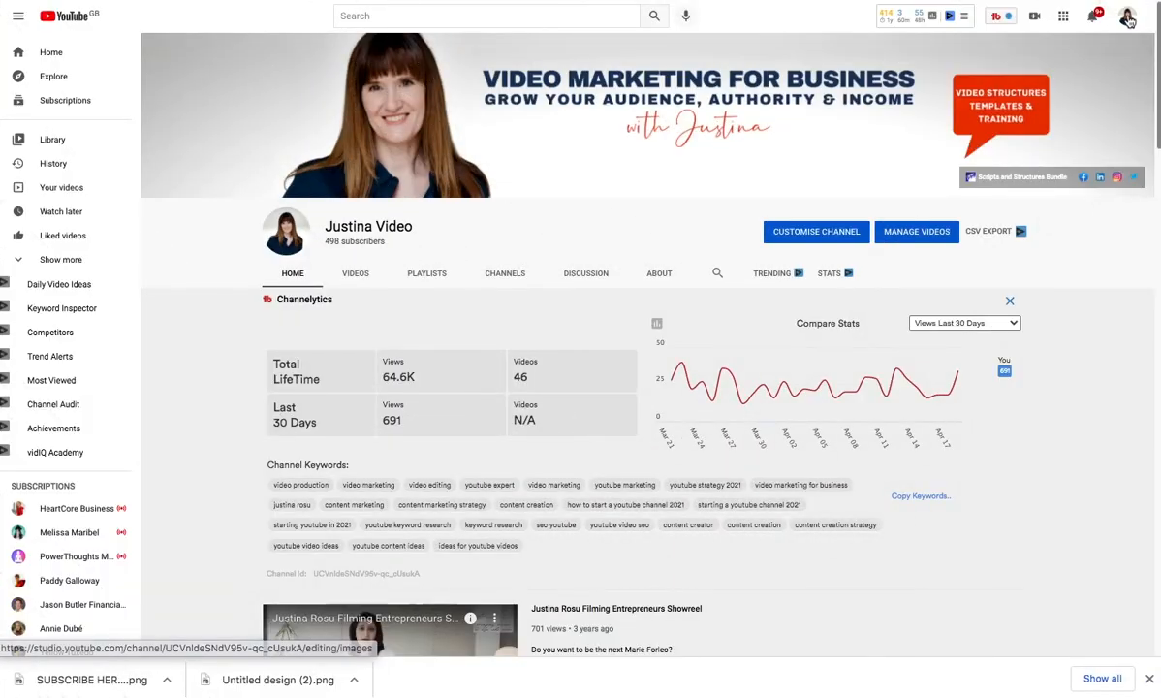
# Switch to YouTube Studio and open the Branding section of the channel customisation
pyautogui.click(1126, 18)
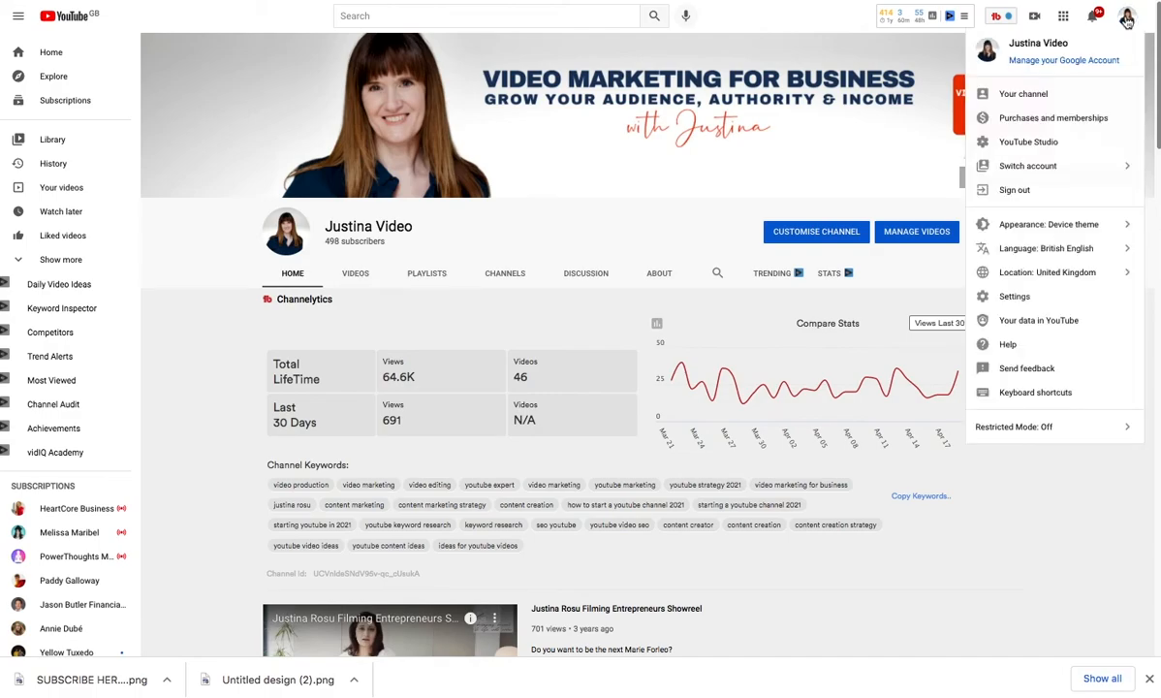
pyautogui.click(1021, 156)
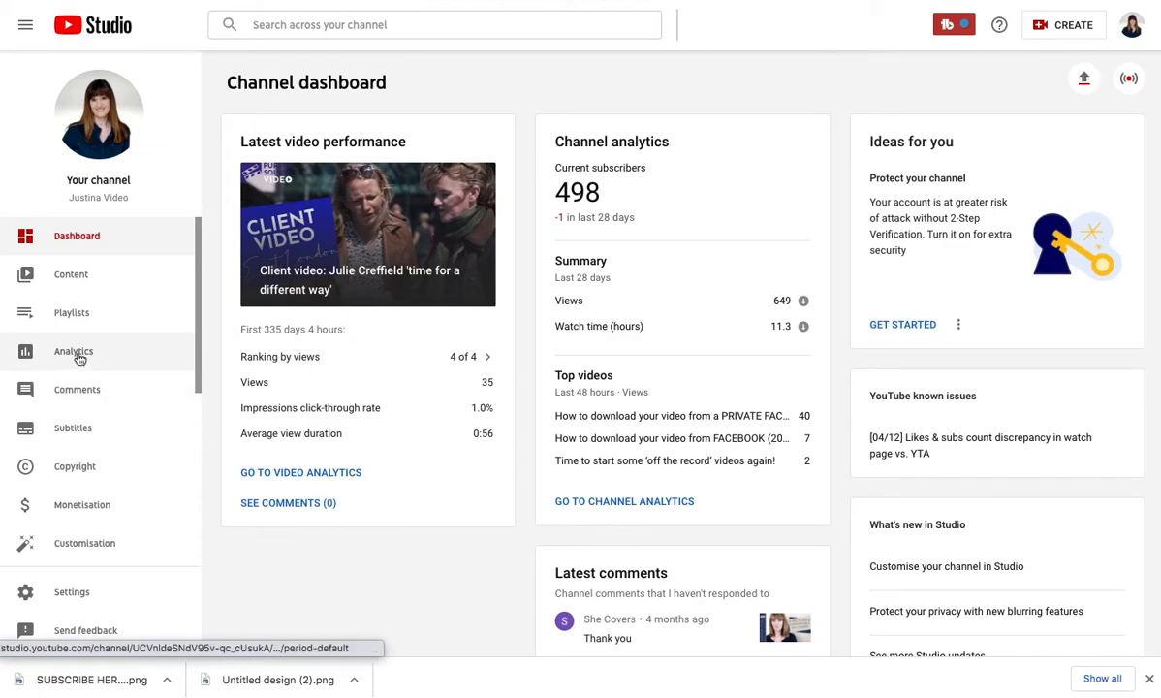
pyautogui.click(85, 549)
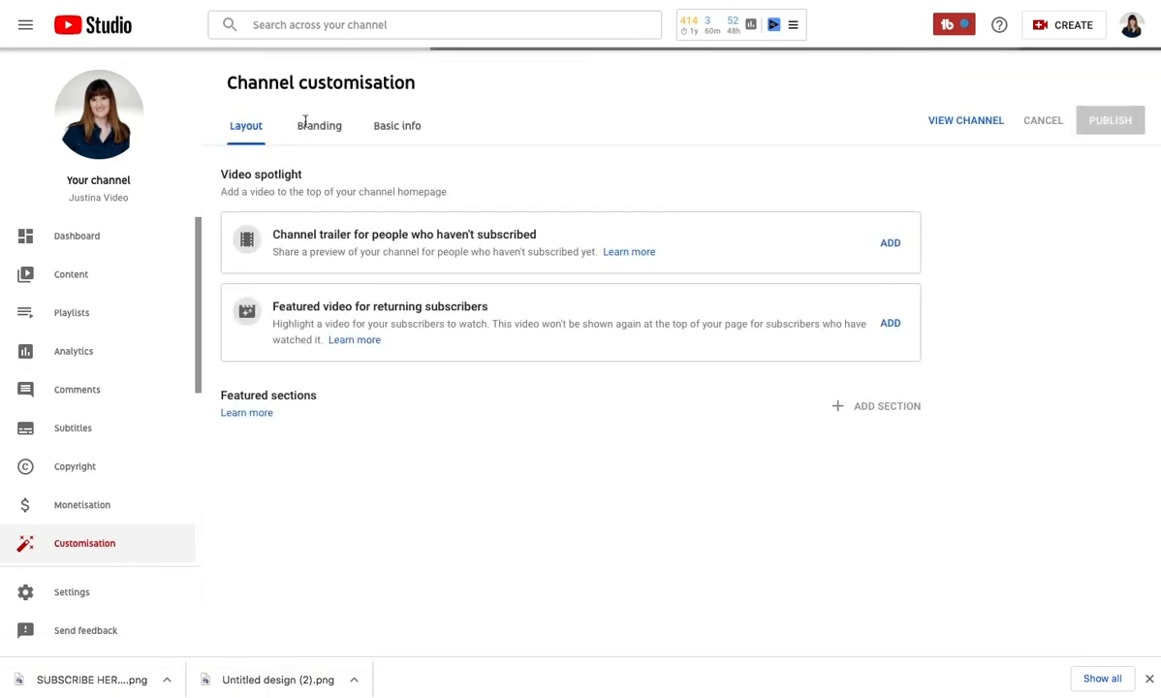
pyautogui.click(323, 131)
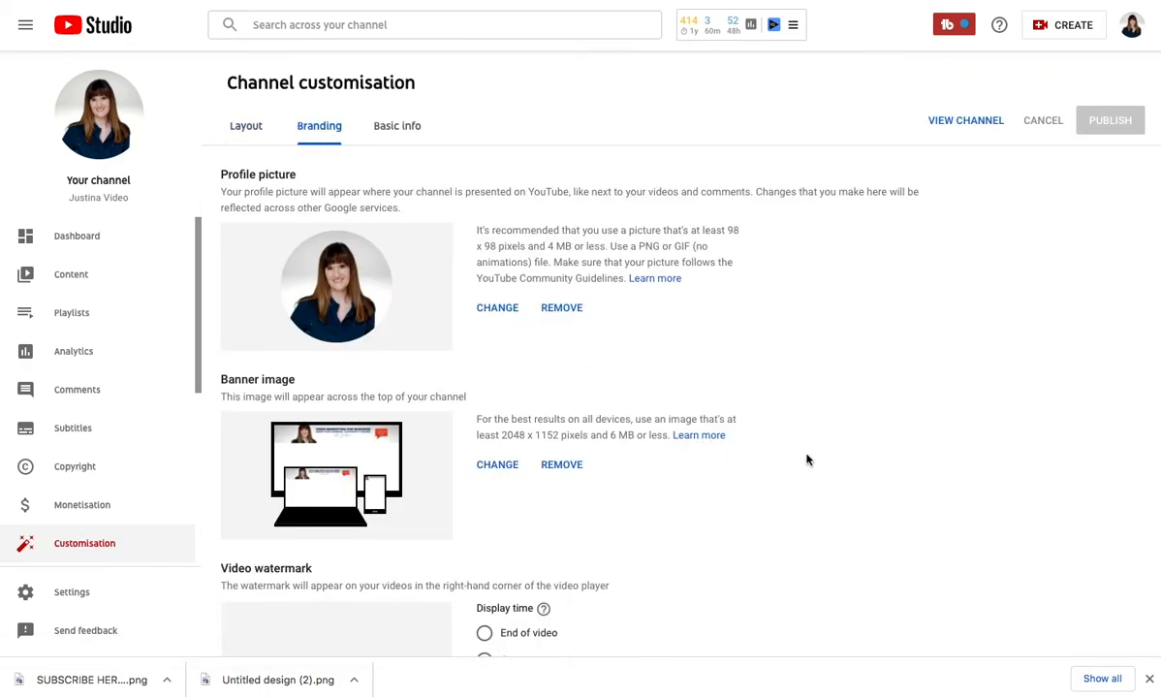
# Choose Untitled design.png from the Downloads folder as the channel's new banner image
pyautogui.scroll(-2, 815, 461)
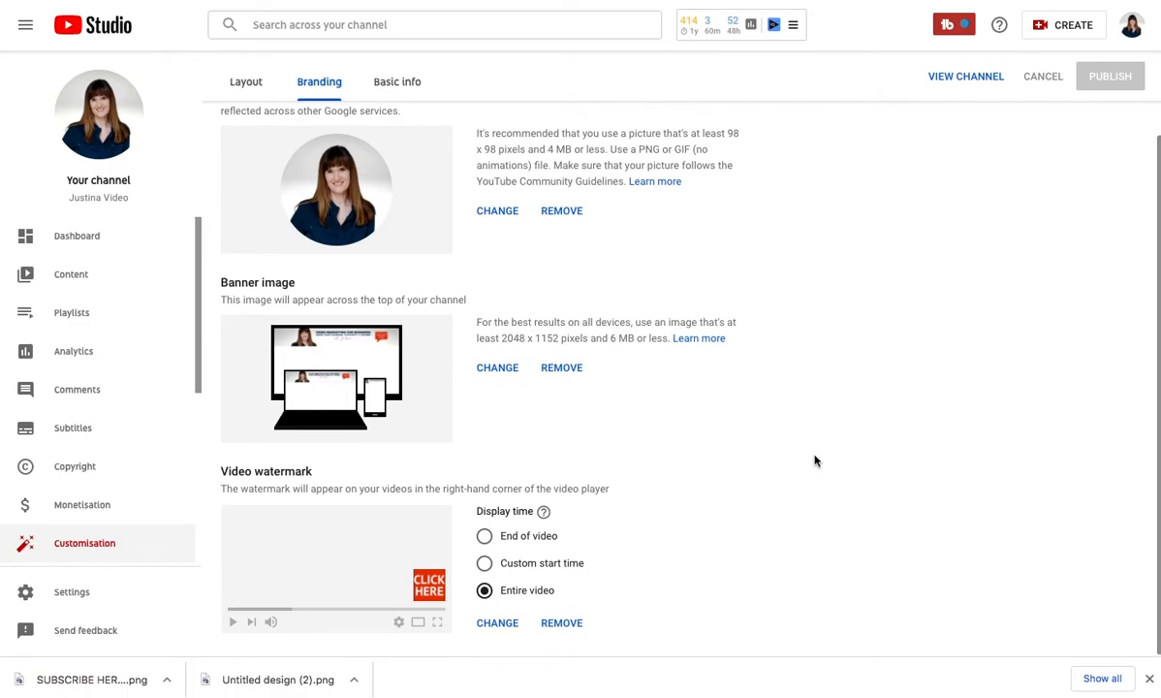
pyautogui.scroll(1, 815, 461)
pyautogui.scroll(-1, 814, 462)
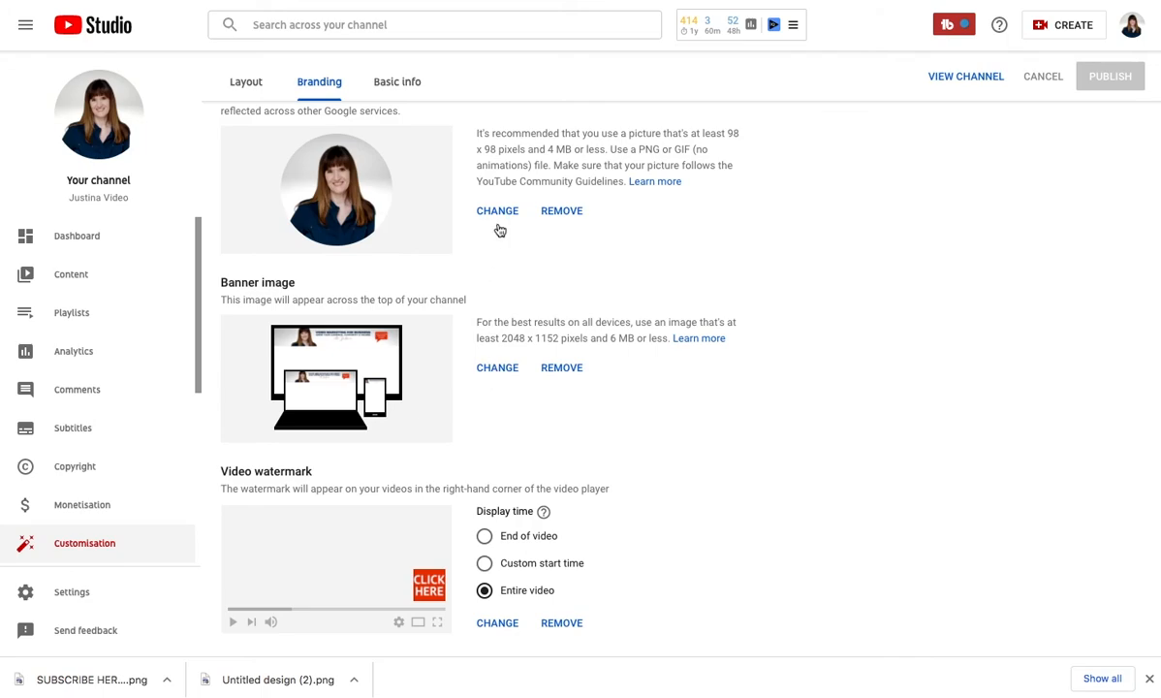
pyautogui.click(492, 372)
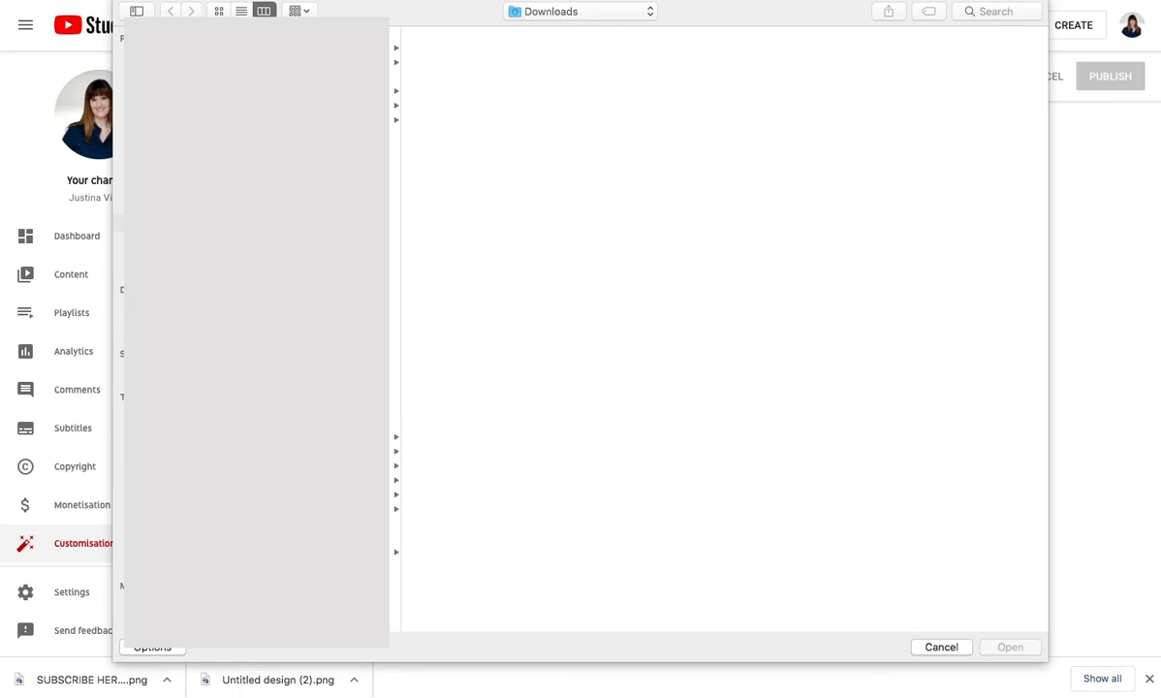
pyautogui.scroll(-2, 395, 484)
pyautogui.click(394, 610)
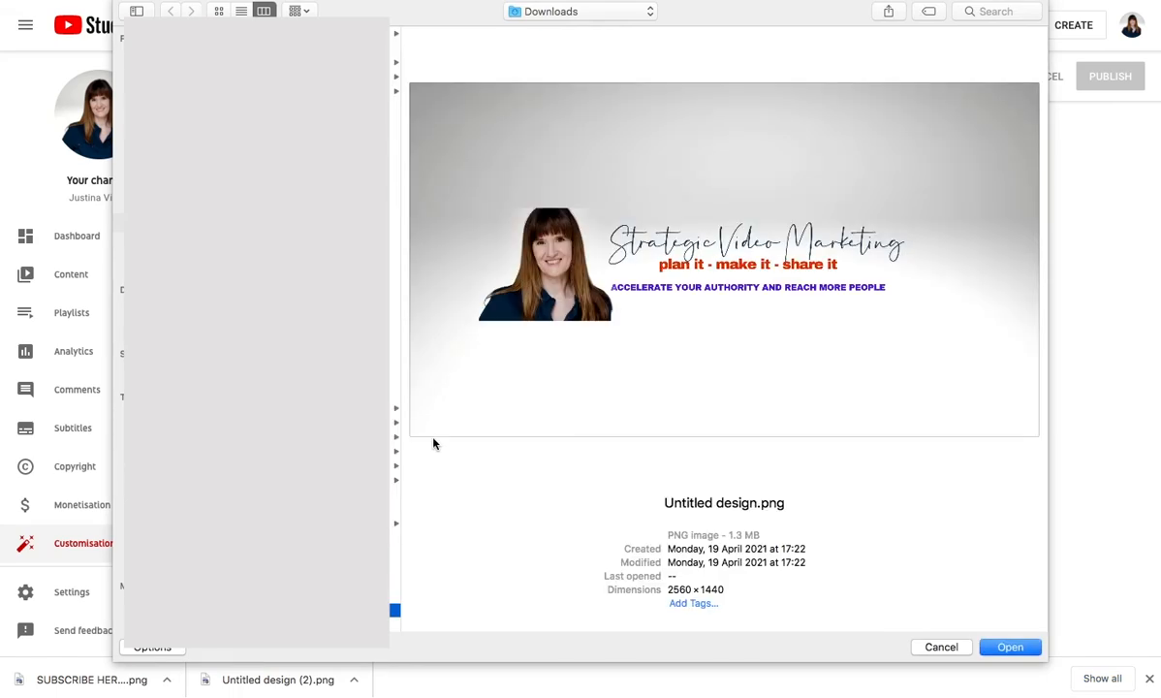
pyautogui.click(1016, 651)
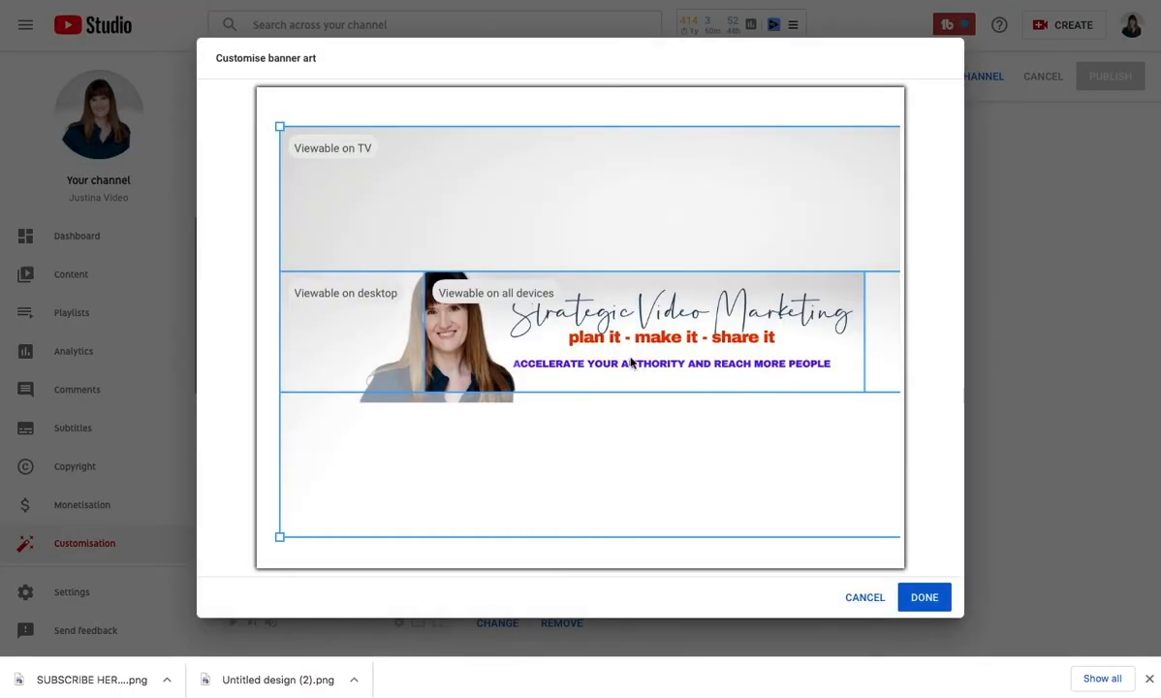
# Reposition and enlarge the banner crop frame around the portrait and text, and accept the crop
pyautogui.moveTo(609, 359); pyautogui.dragTo(570, 376)
pyautogui.moveTo(279, 538); pyautogui.dragTo(262, 555)
pyautogui.click(922, 603)
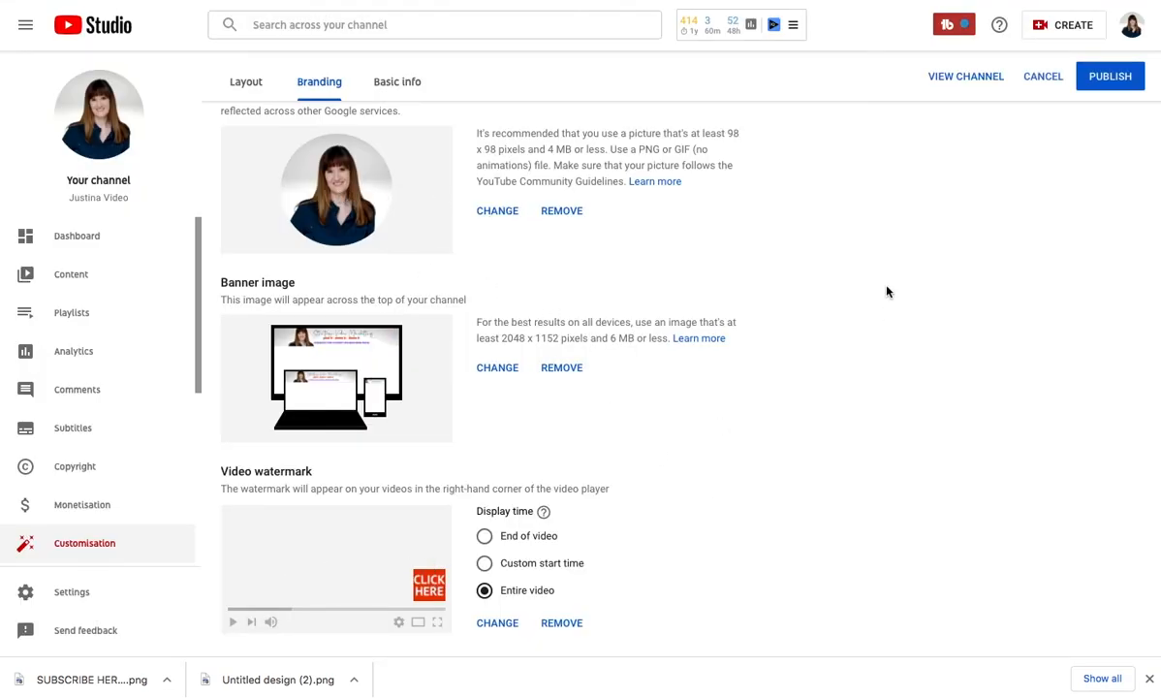
# Publish the channel branding changes and view the channel page with the downloads bar closed
pyautogui.click(1102, 86)
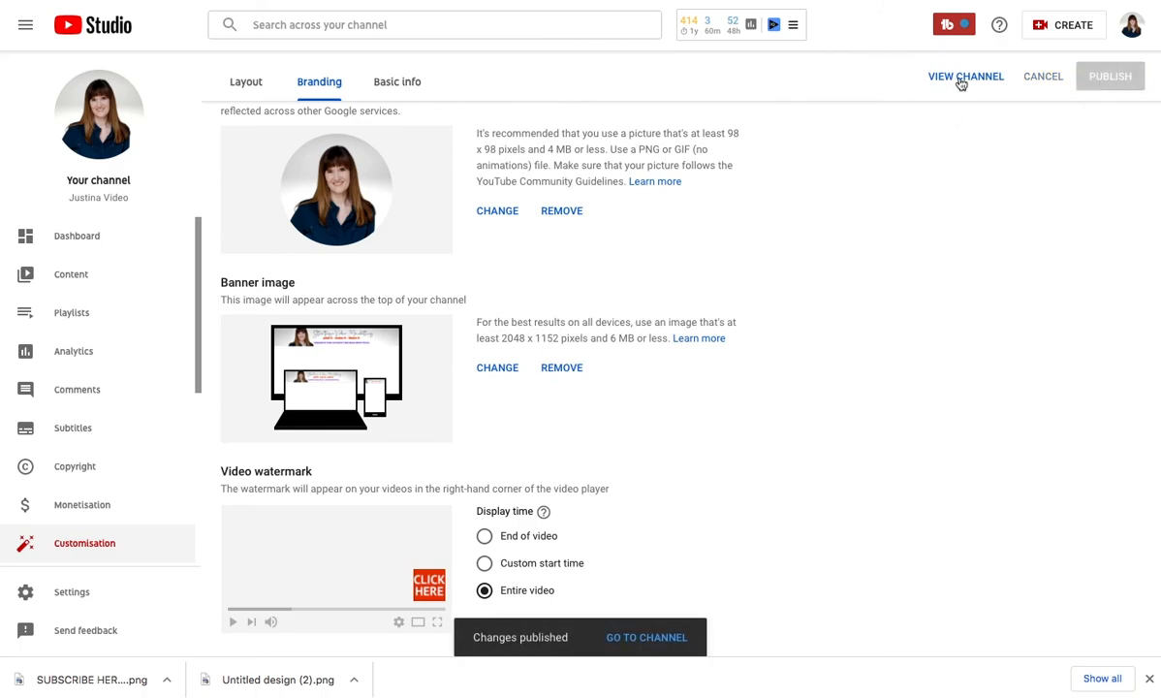
pyautogui.click(959, 79)
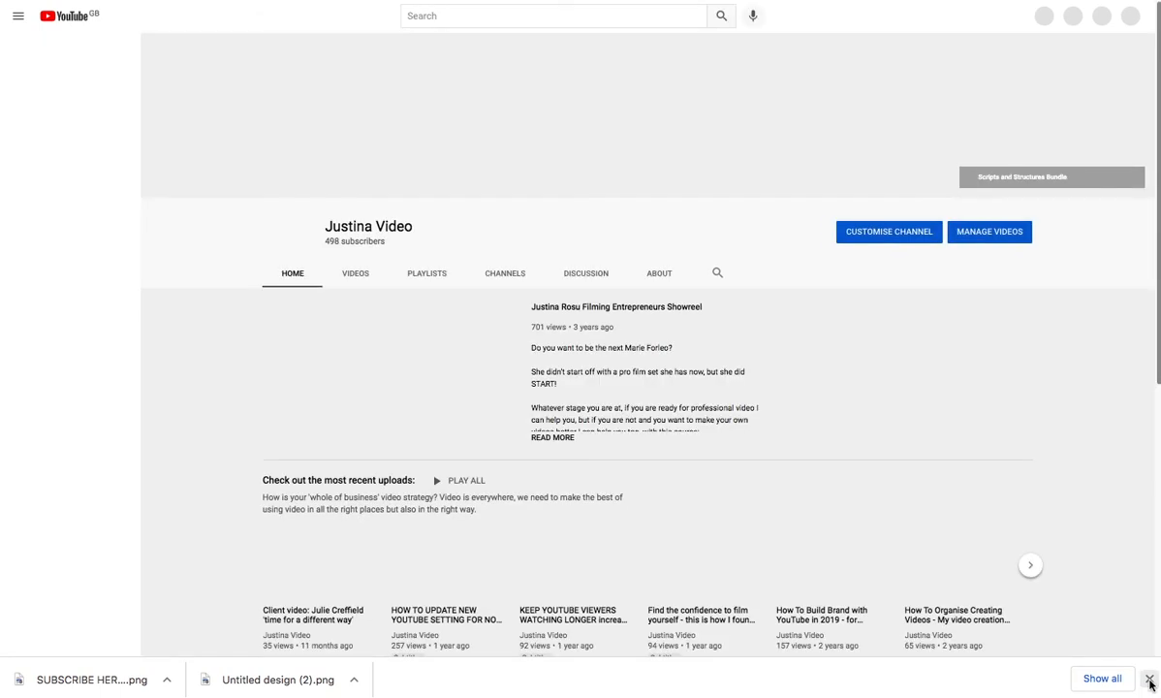
pyautogui.click(1148, 681)
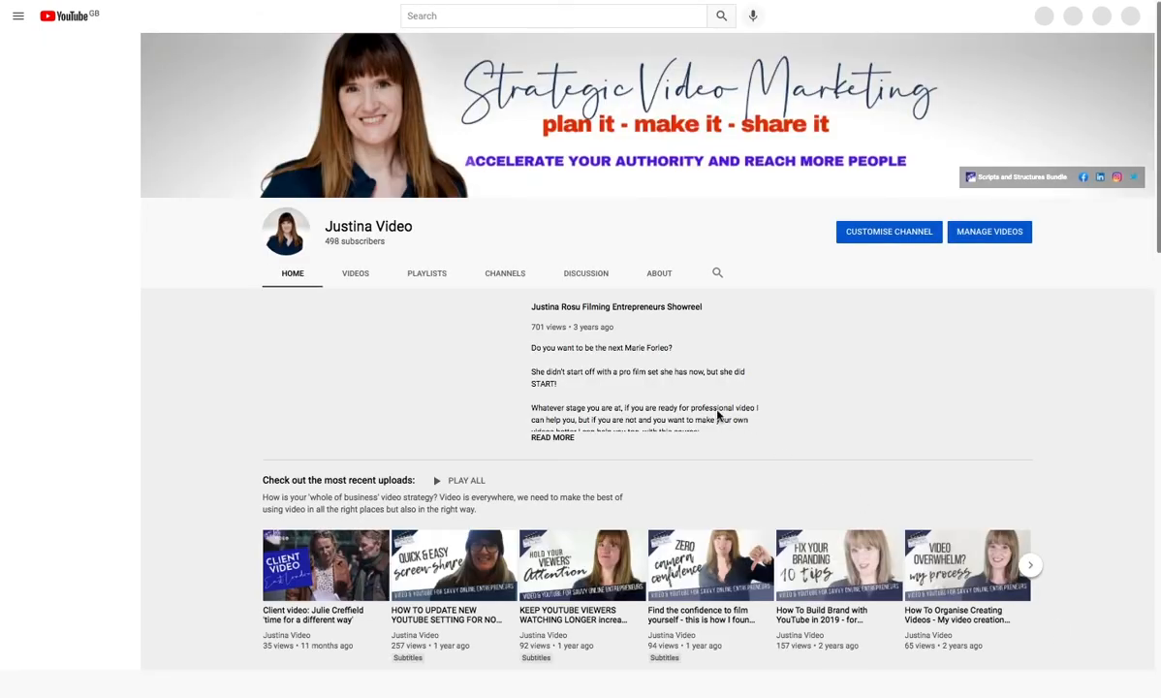